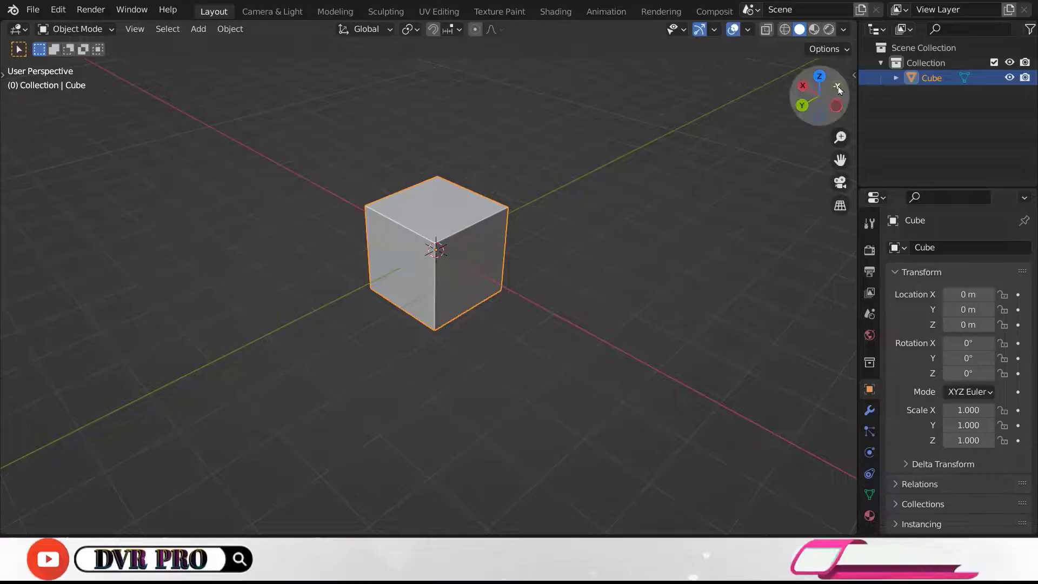
- Give the cube Z scale 4 and Z location 4 m, then view it in perspective
left_click(840, 90)
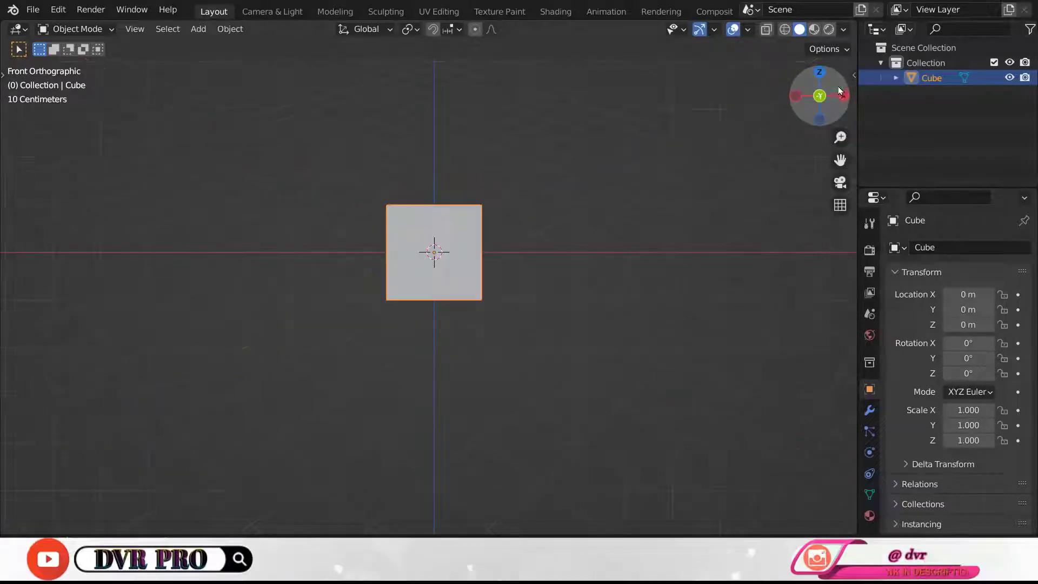
double_click(950, 440)
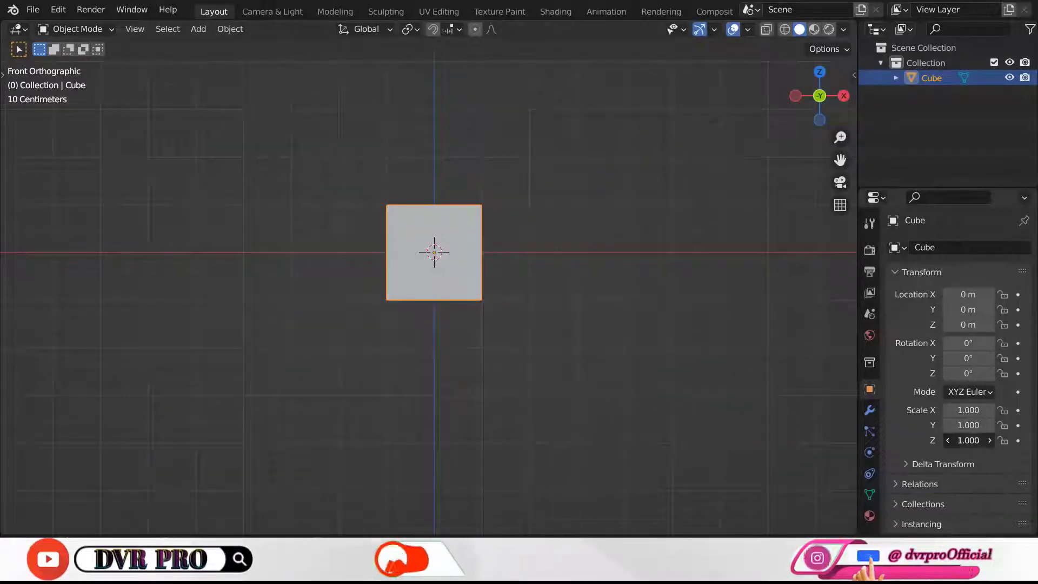
type("4")
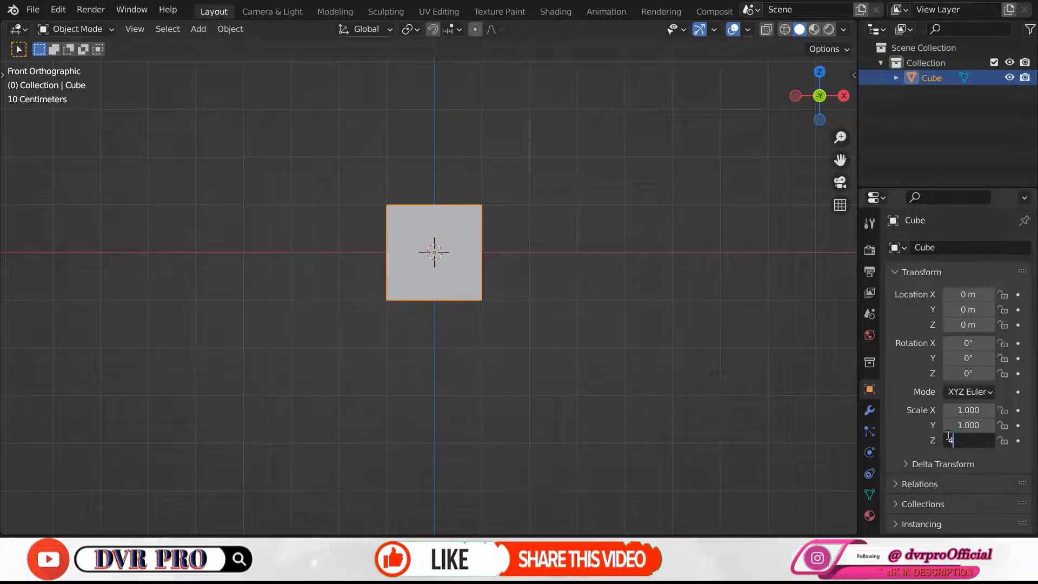
key("Return")
double_click(962, 325)
type("4")
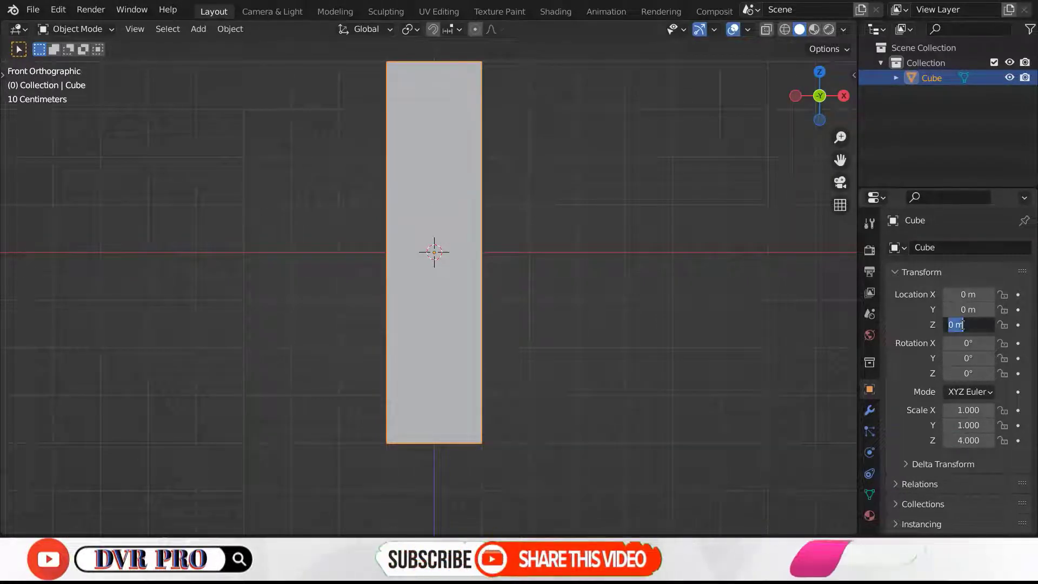
key("Return")
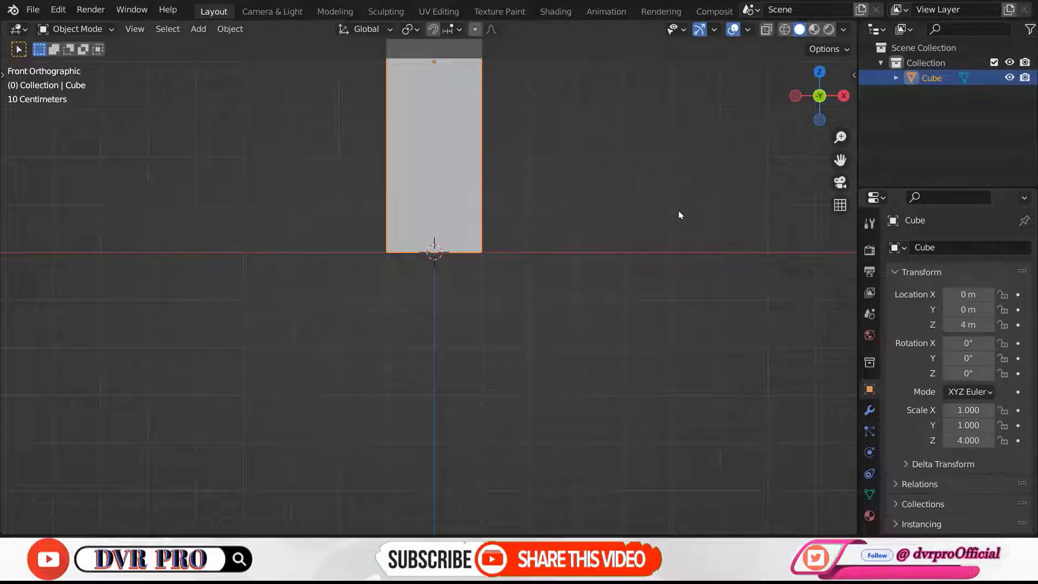
middle_click_drag(679, 215, 679, 382)
- In Edit Mode, add a loop cut with 2 cuts around the column's middle
left_click(101, 30)
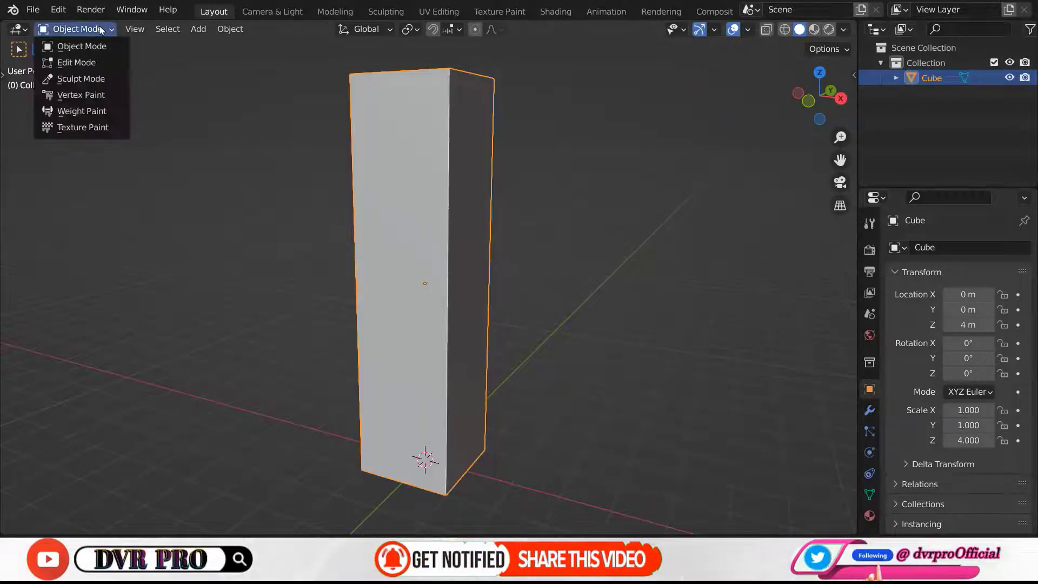
left_click(76, 63)
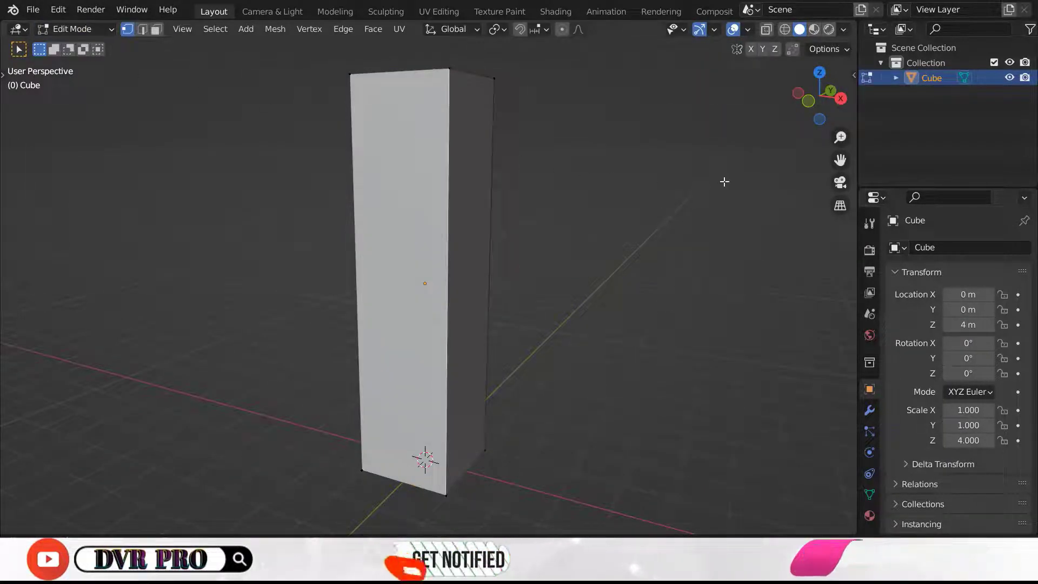
key("shift+space")
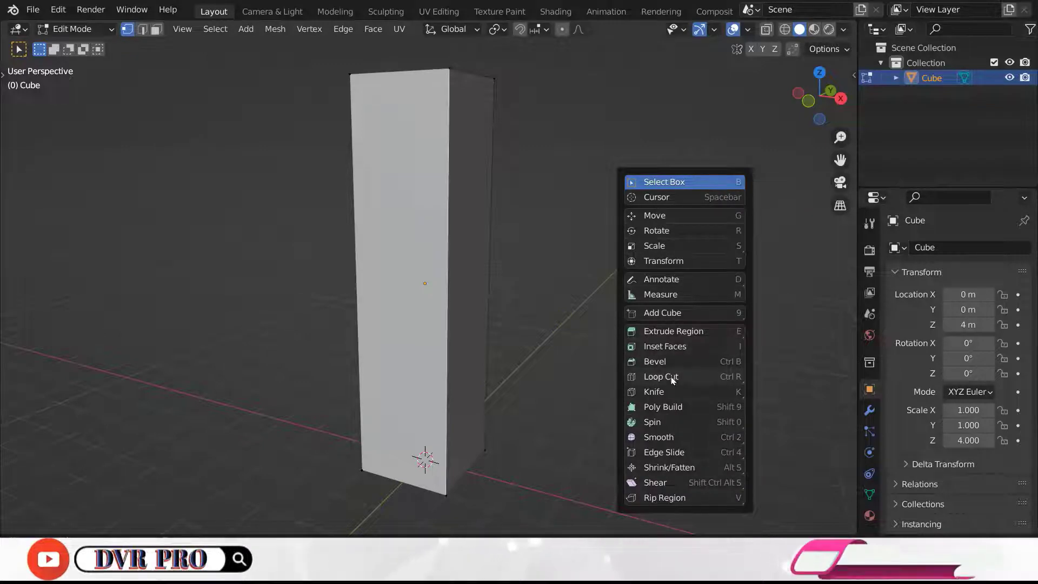
left_click(670, 378)
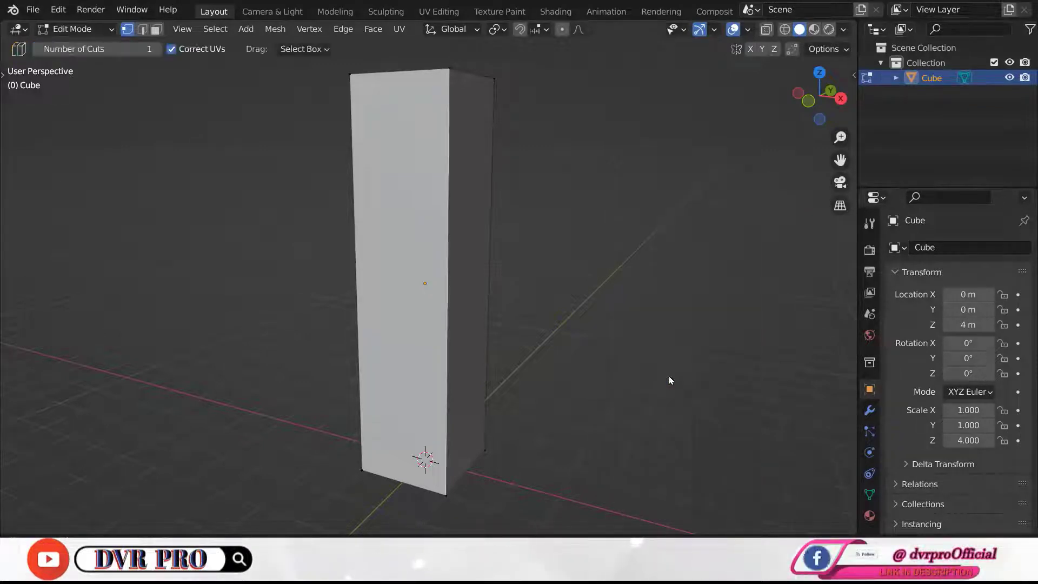
left_click(461, 232)
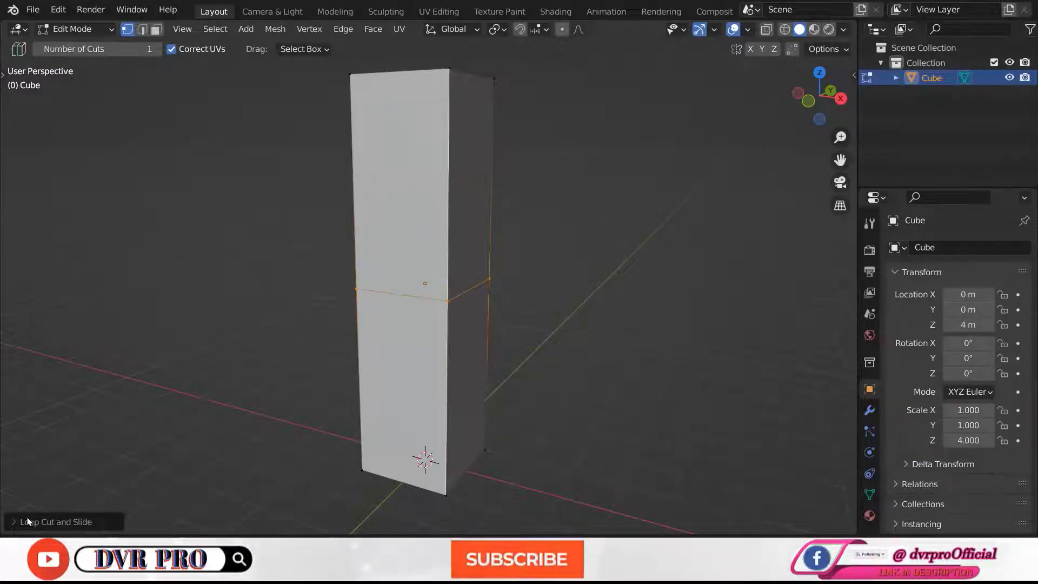
left_click(15, 522)
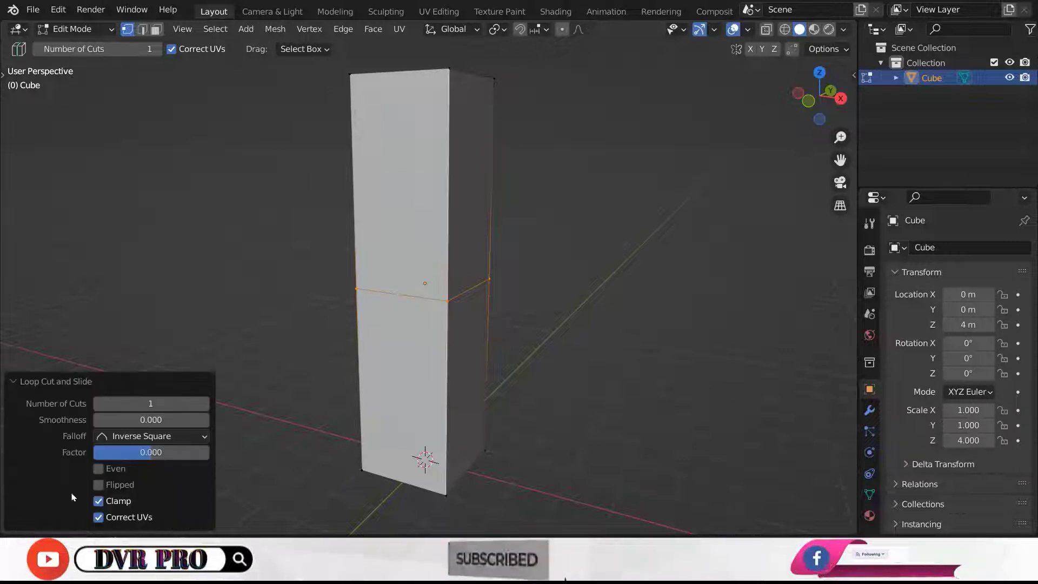
left_click(204, 403)
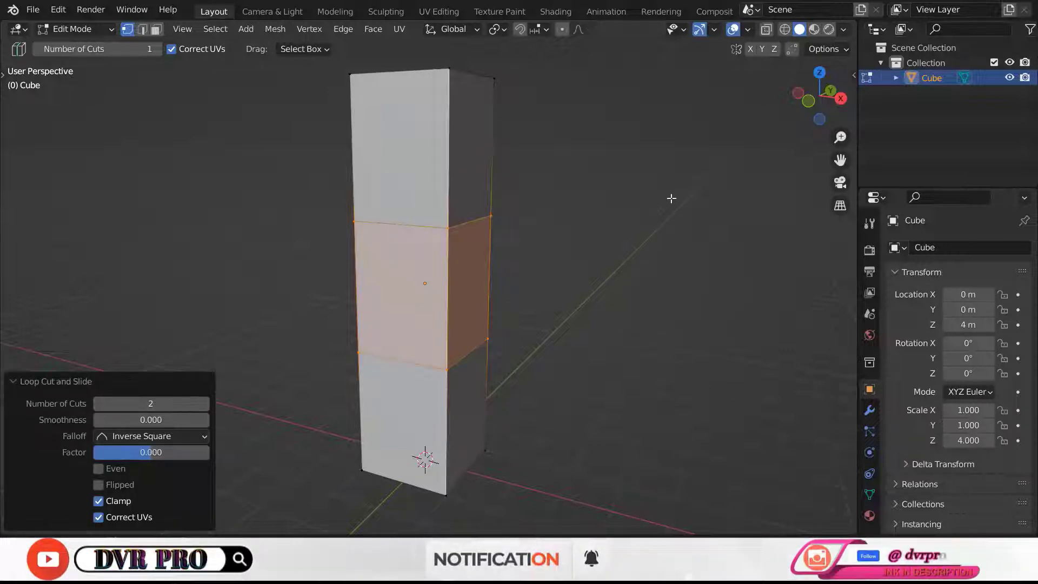
key("w")
- Squash the middle band vertically to a Z scale of 0.4
key("shift+space")
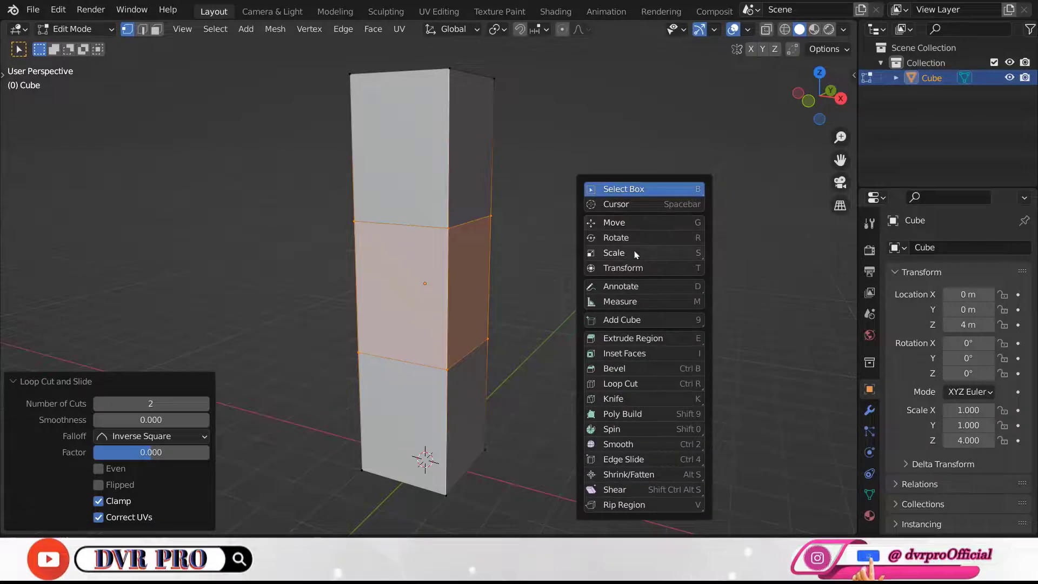
left_click(637, 254)
left_click_drag(425, 225, 427, 263)
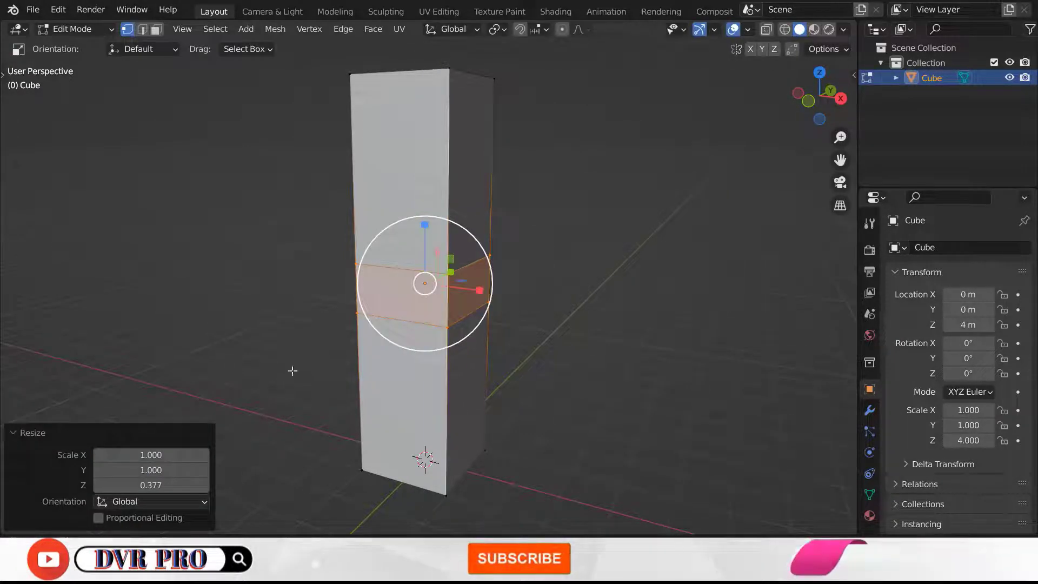
double_click(160, 485)
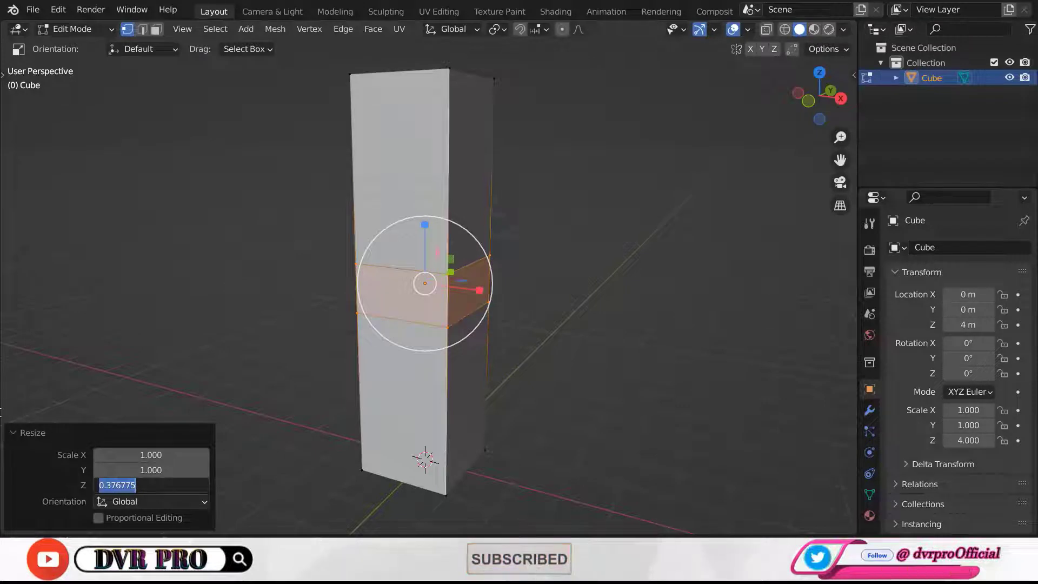
type("0.400")
key("Return")
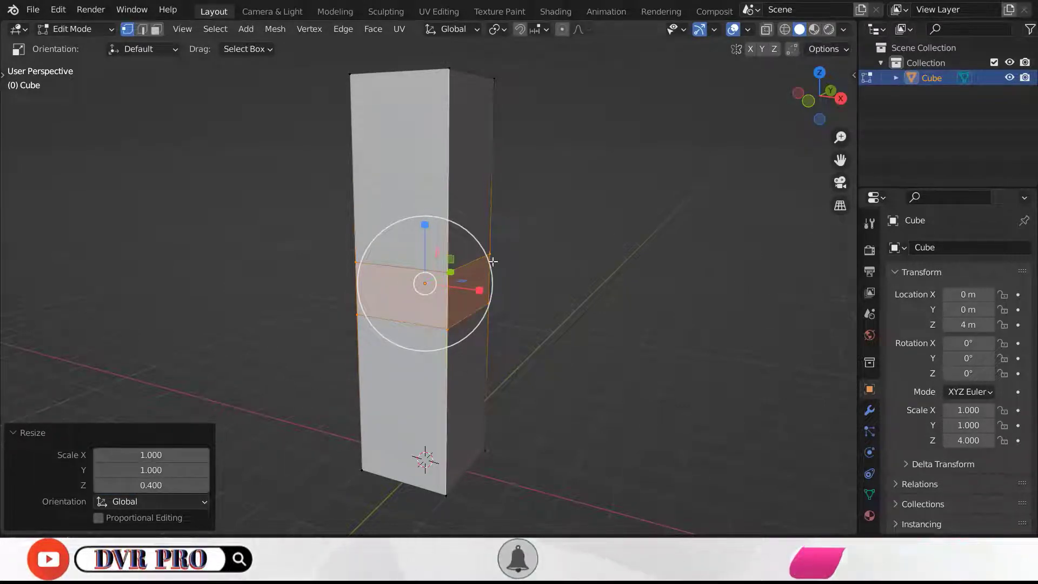
- Pinch the middle loop to a uniform scale of 0.5 and return to Object Mode
left_click_drag(488, 265, 457, 276)
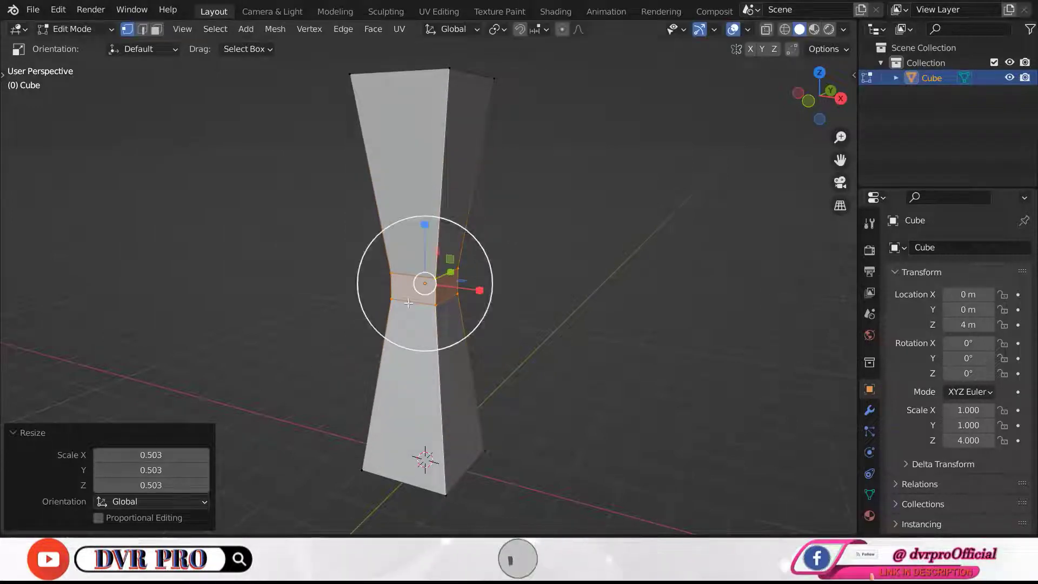
left_click(156, 453)
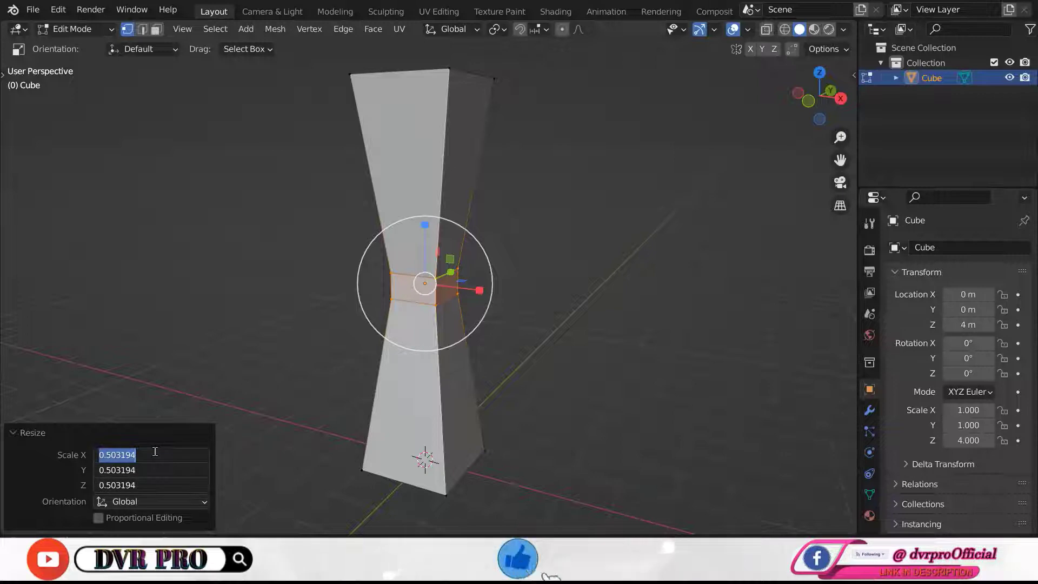
type("5")
key("Return")
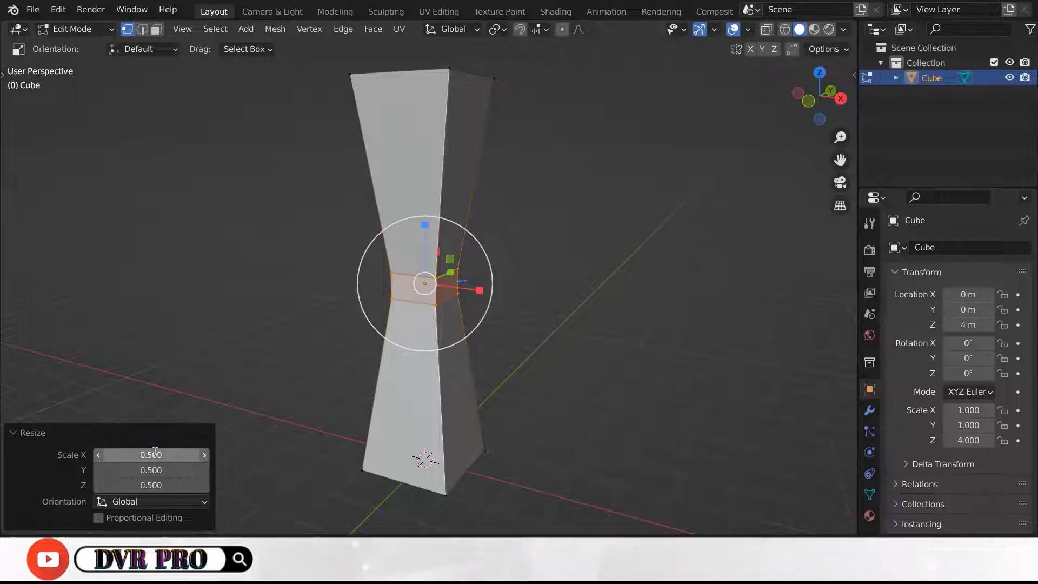
key("w")
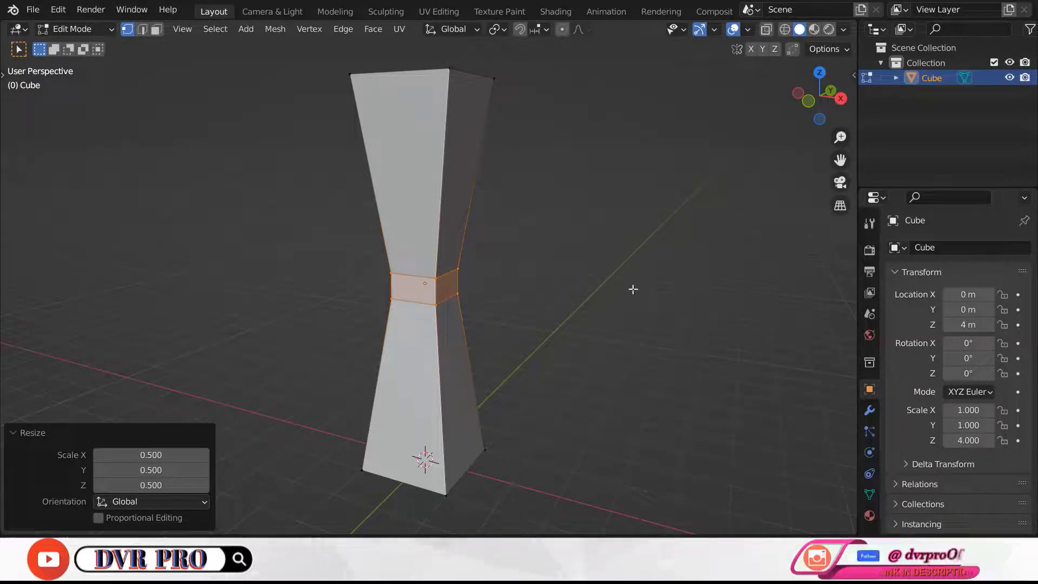
key("Tab")
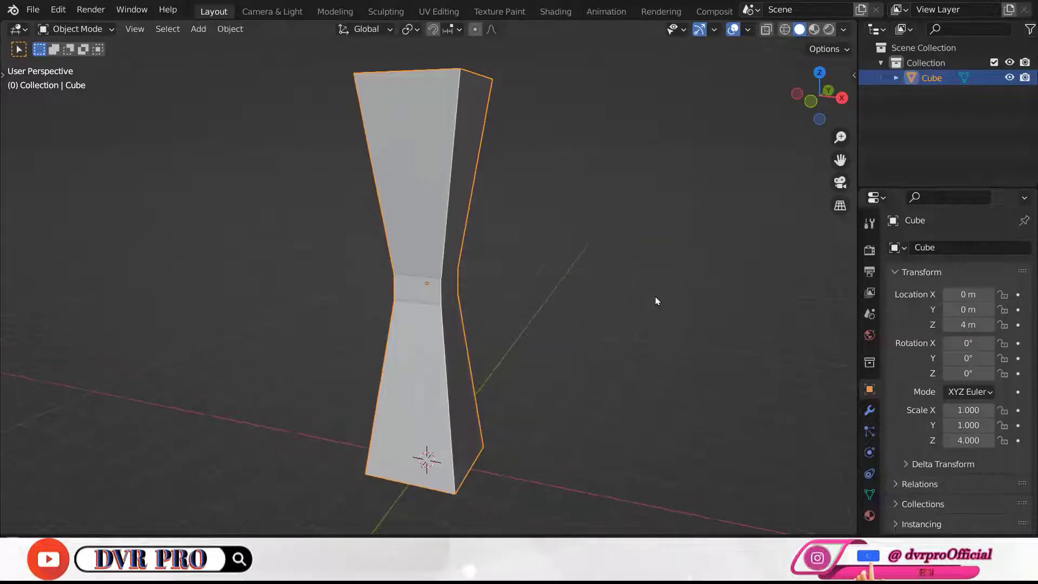
- Add a Subdivision Surface modifier at viewport level 2 and shade the column smooth
left_click(870, 410)
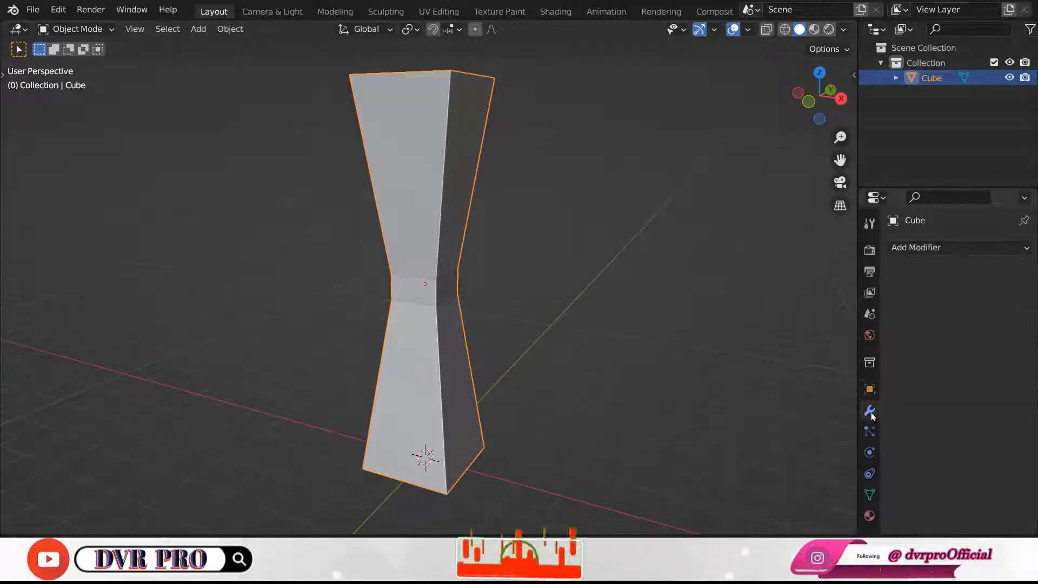
left_click(927, 248)
left_click(745, 516)
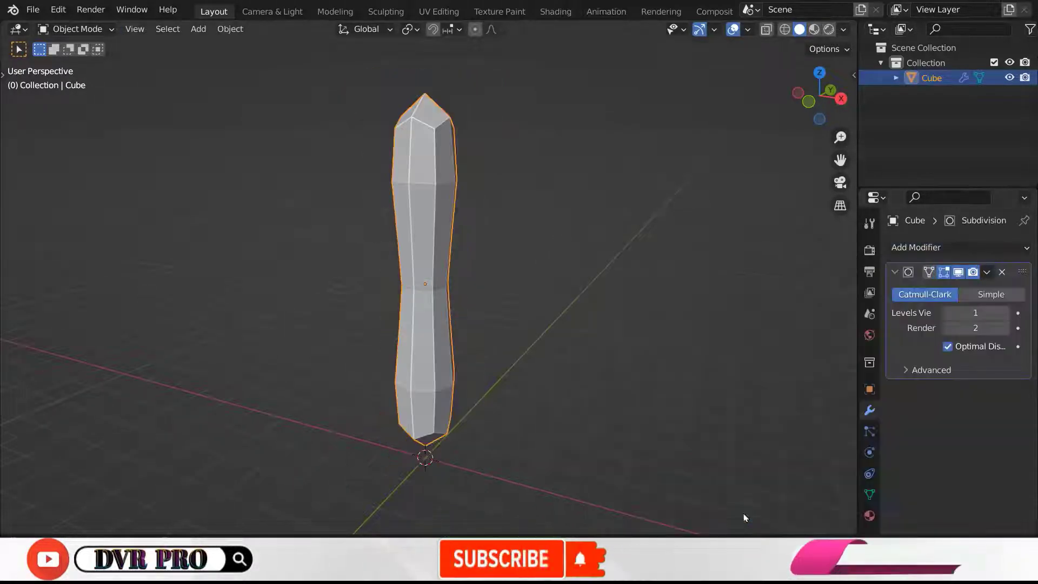
left_click_drag(952, 311, 958, 307)
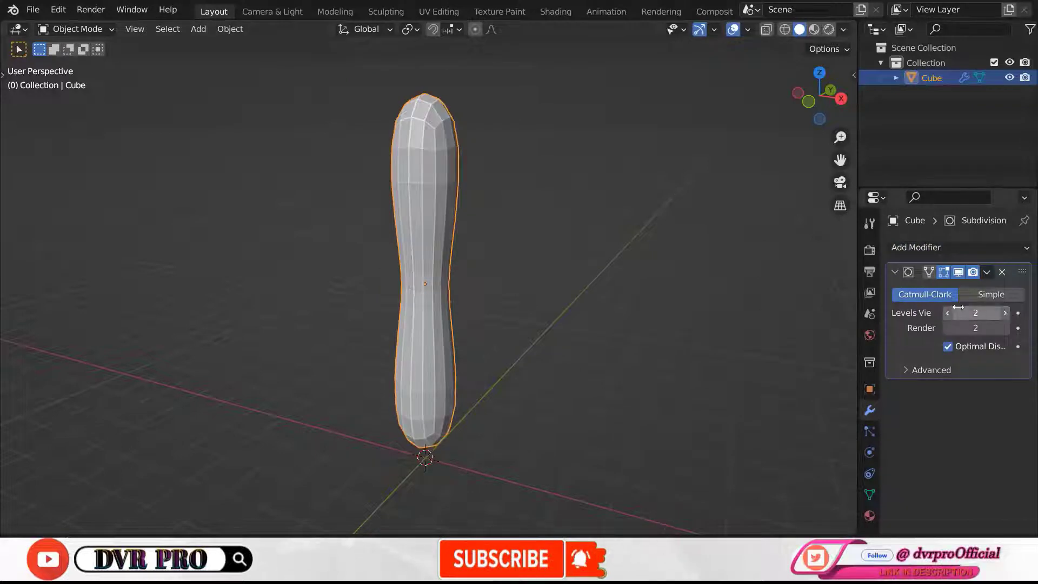
left_click(895, 272)
right_click(424, 177)
left_click(416, 163)
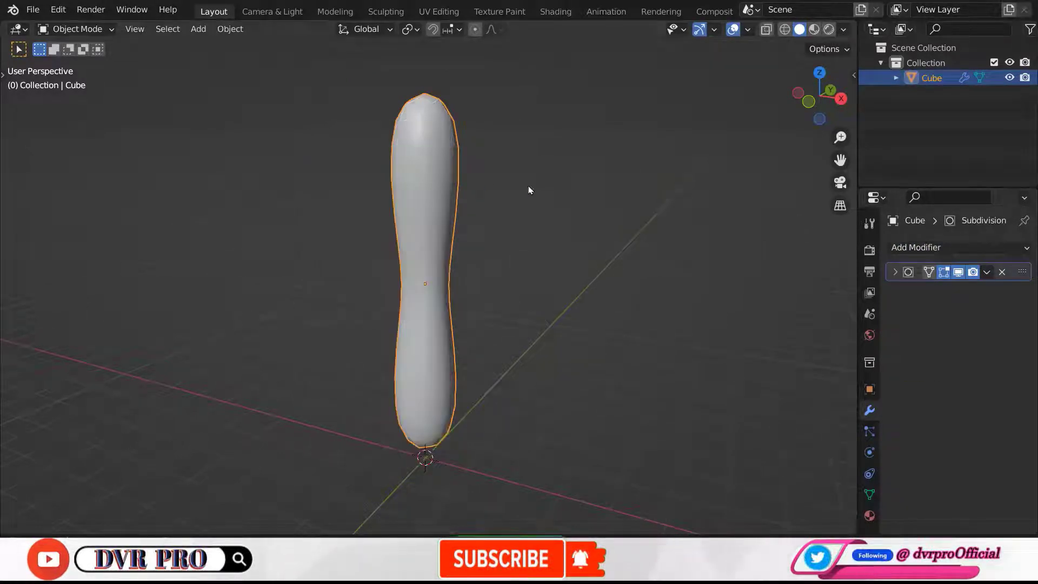
- Add edge loops near the column's top and base, then select the base loops
key("Tab")
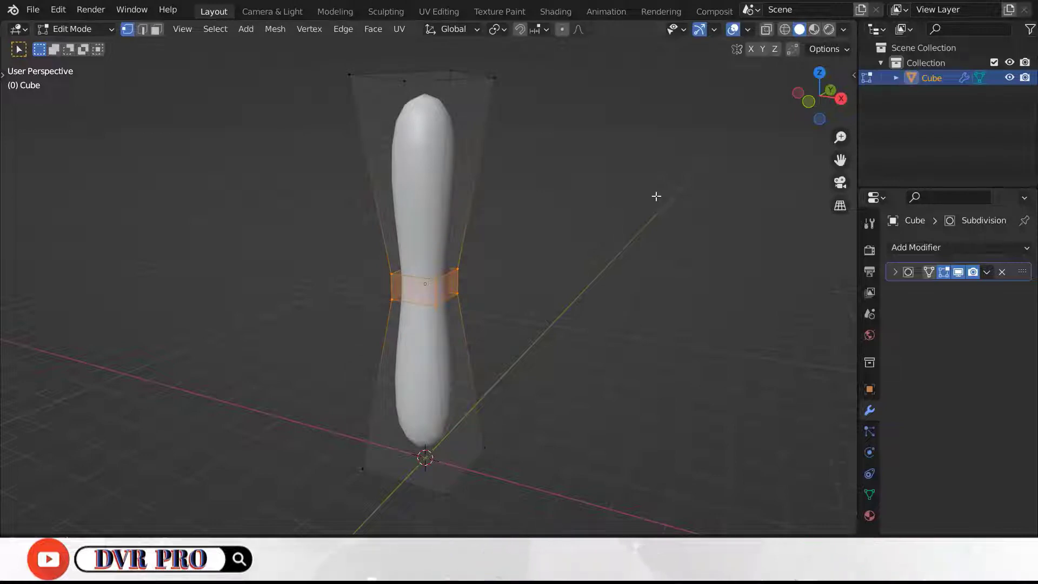
key("shift+space")
left_click(602, 386)
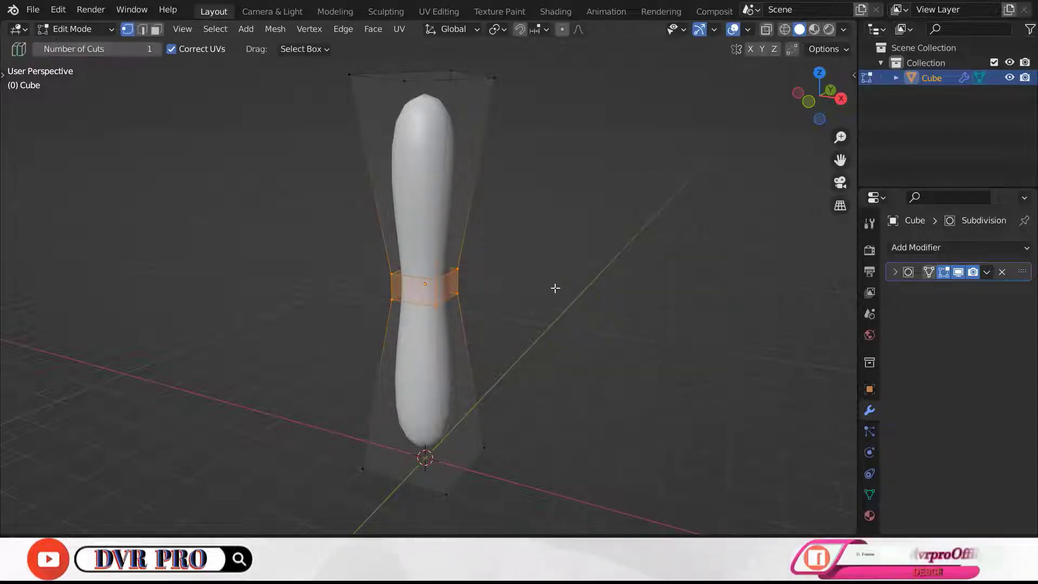
left_click(472, 149)
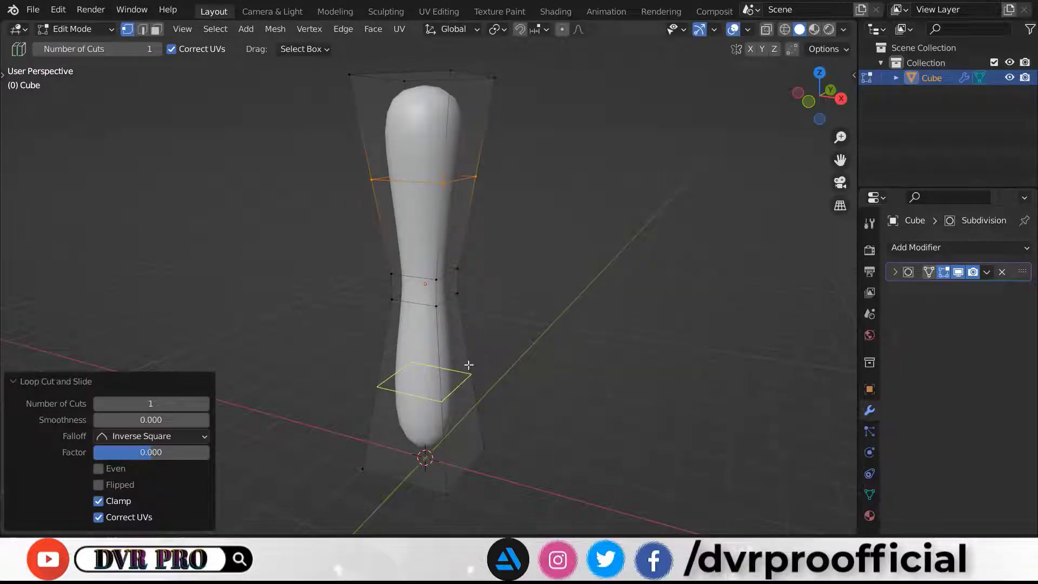
left_click(480, 415)
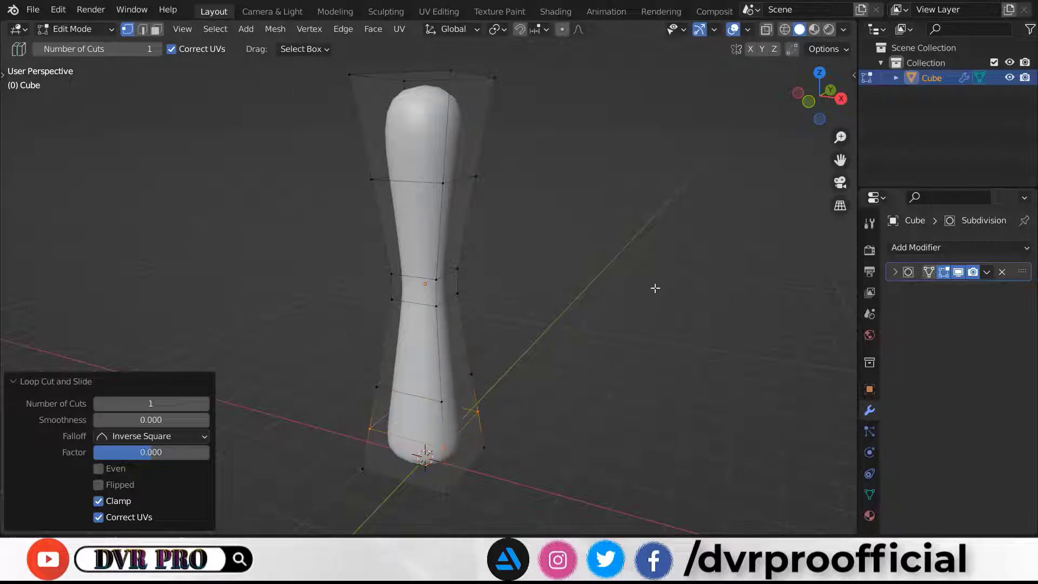
key("w")
scroll(655, 287, "up", 1)
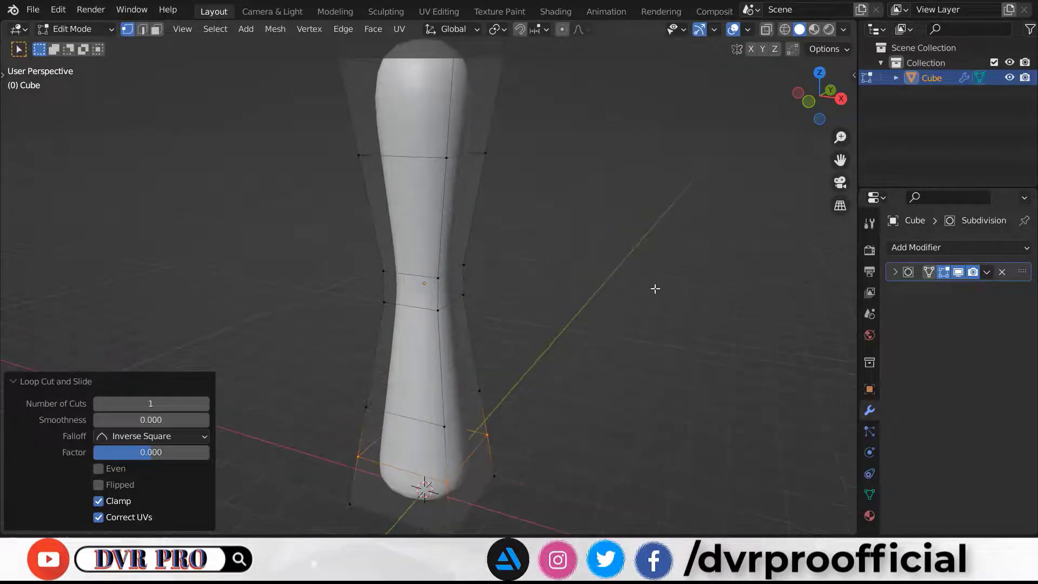
left_click(476, 395, "alt+shift")
- Widen the selected base loops to scale 1.5 and return to Object Mode
key("shift+space")
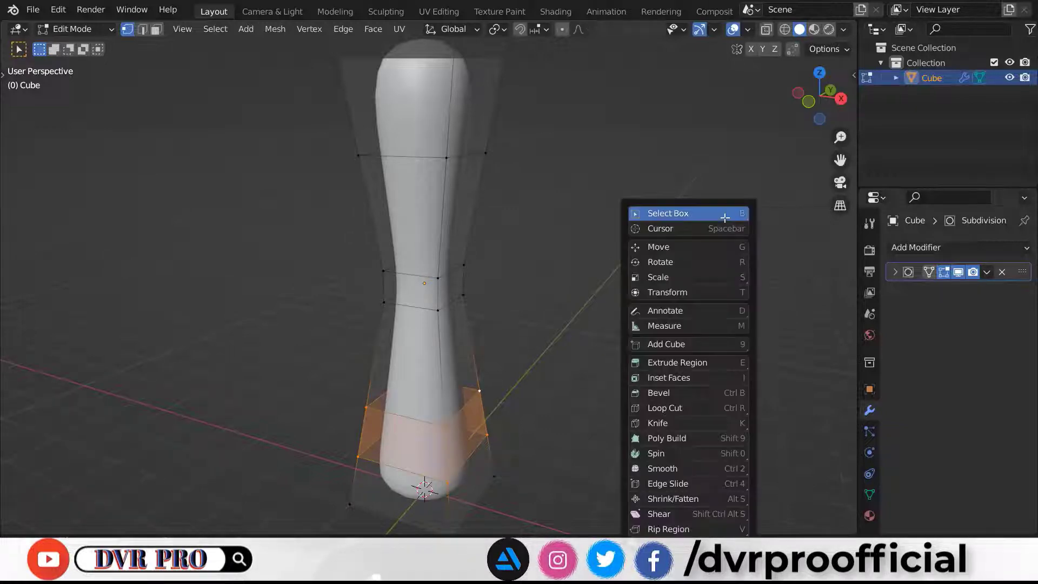
left_click(680, 278)
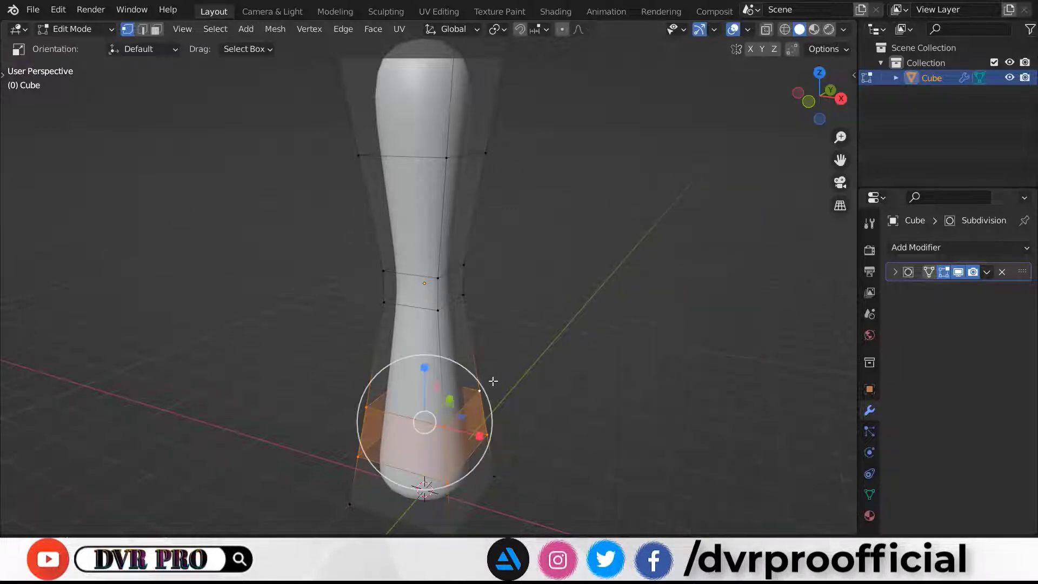
left_click_drag(487, 390, 525, 377)
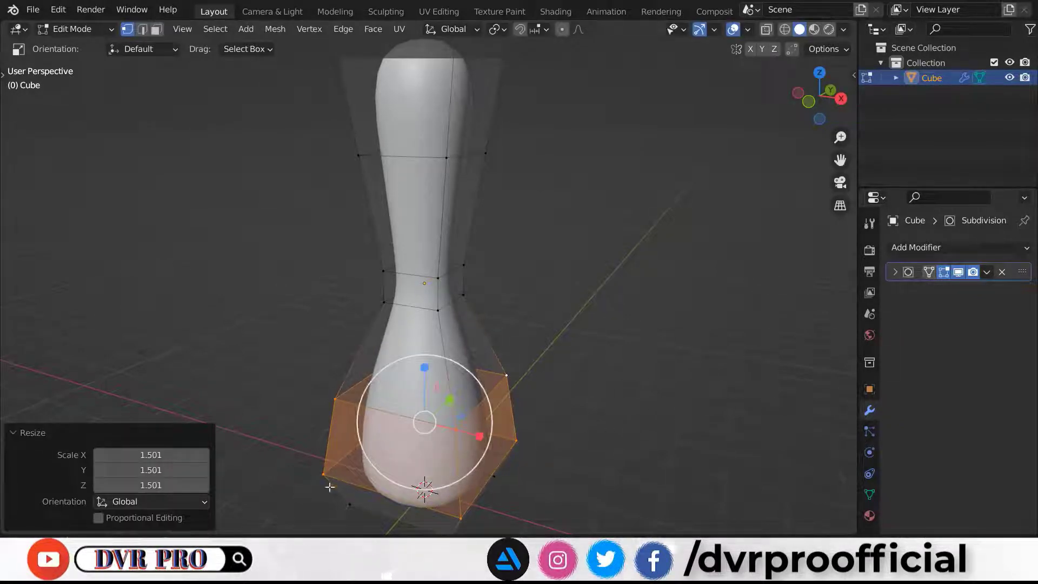
left_click(159, 457)
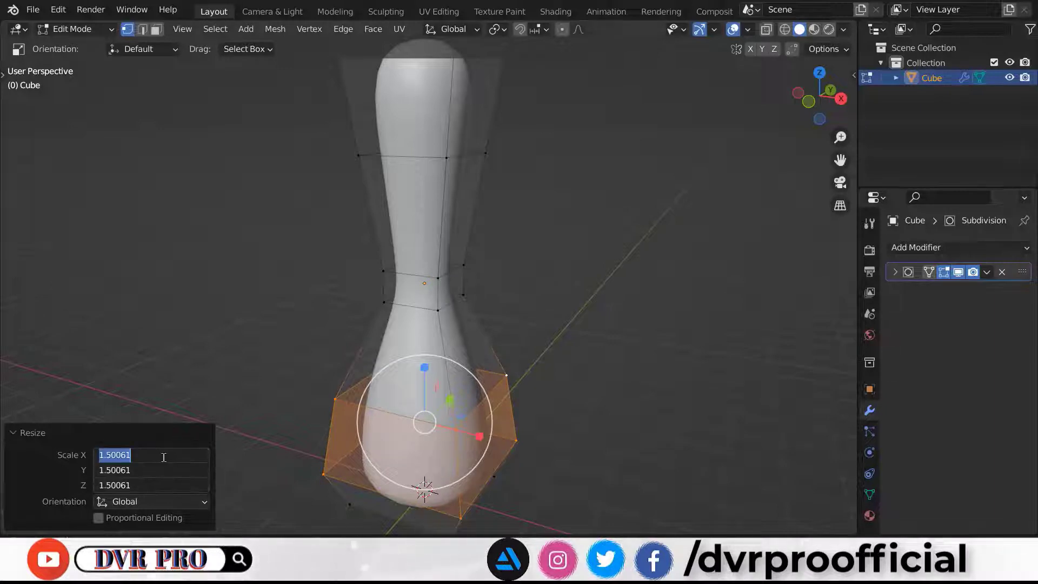
type("1.5")
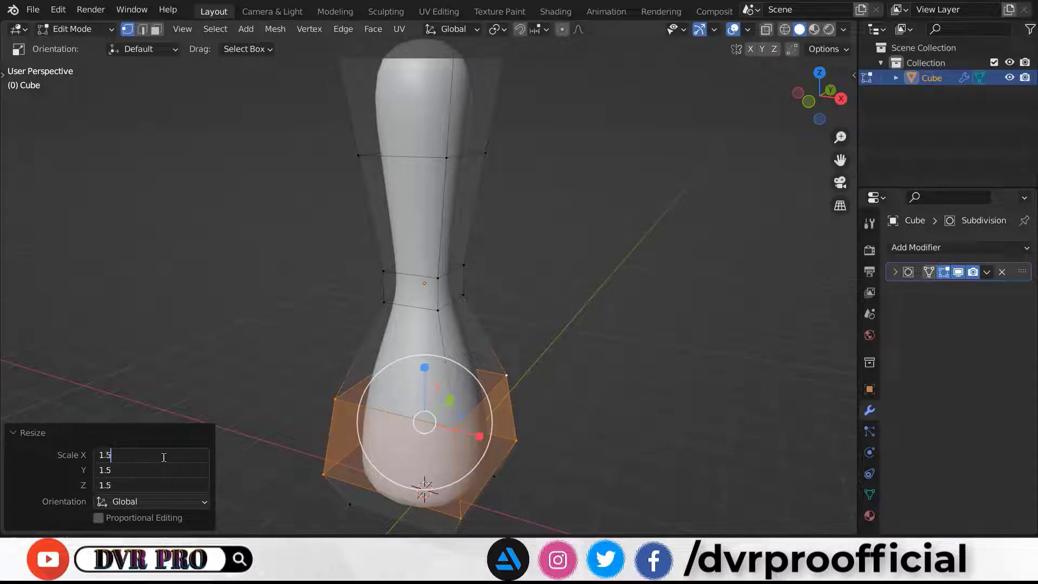
key("Return")
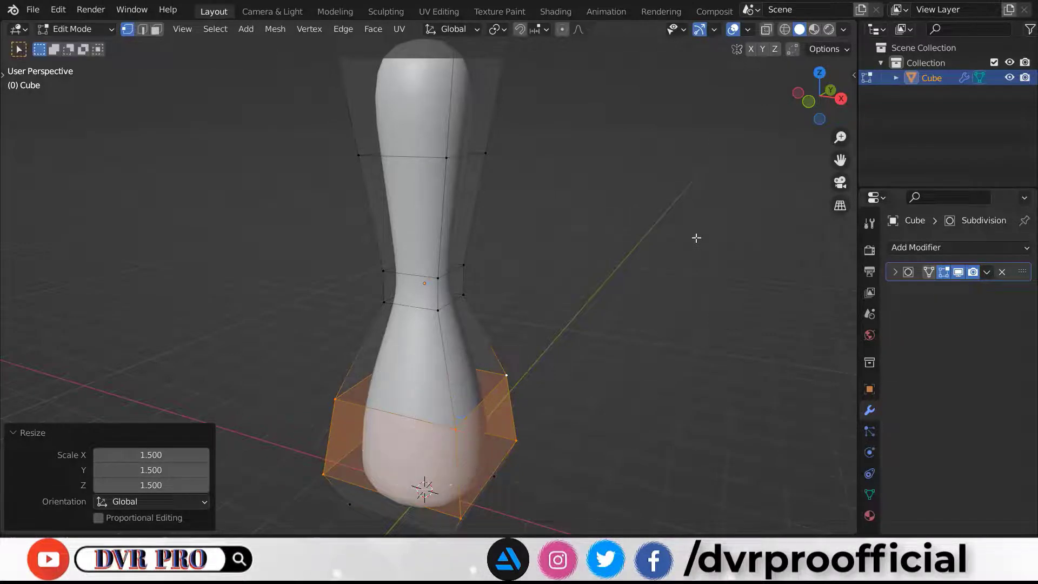
key("Tab")
mouse_move(697, 309)
middle_mouse_down()
mouse_move(586, 296)
mouse_move(600, 302)
middle_mouse_up()
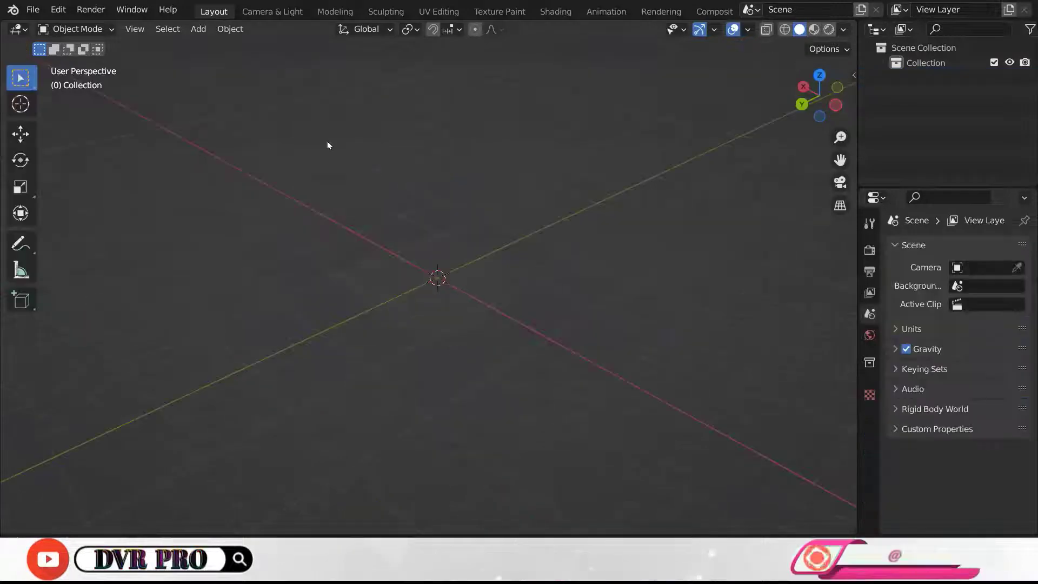
- Add a circle mesh at the origin and fill it with a single face in Edit Mode
left_click(198, 28)
mouse_move(221, 46)
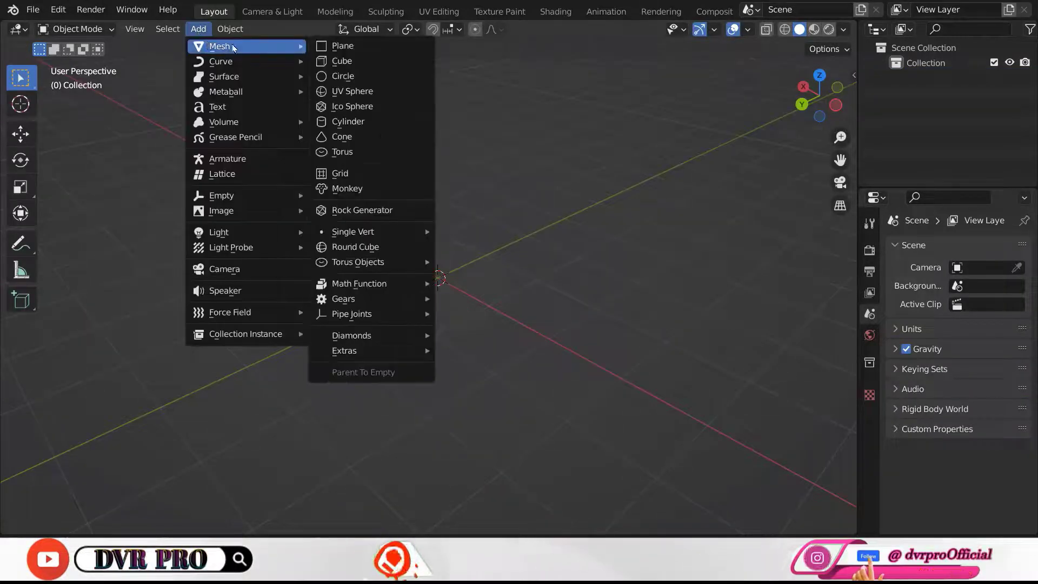
left_click(334, 76)
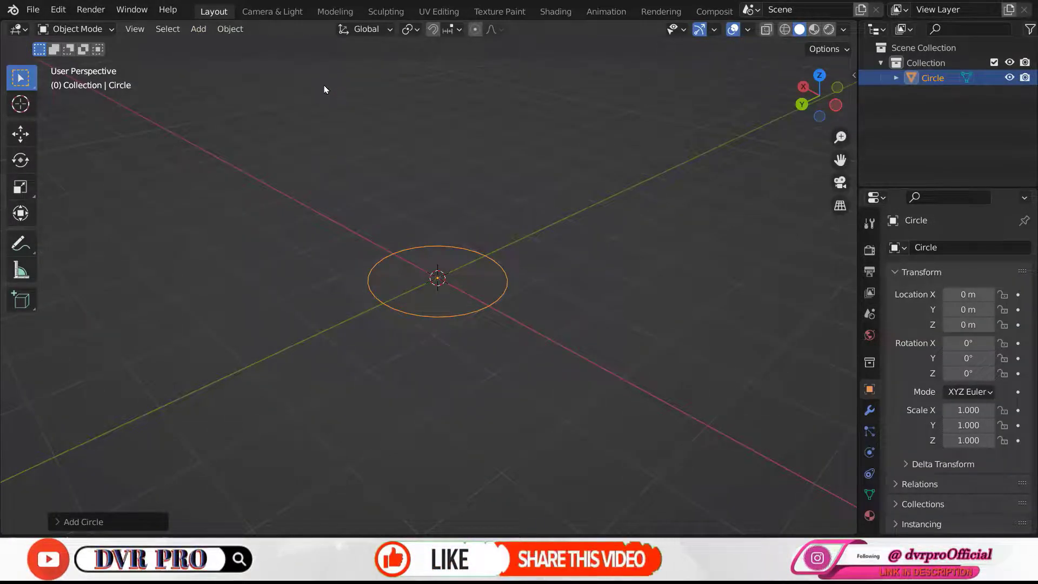
key("Tab")
left_click(309, 29)
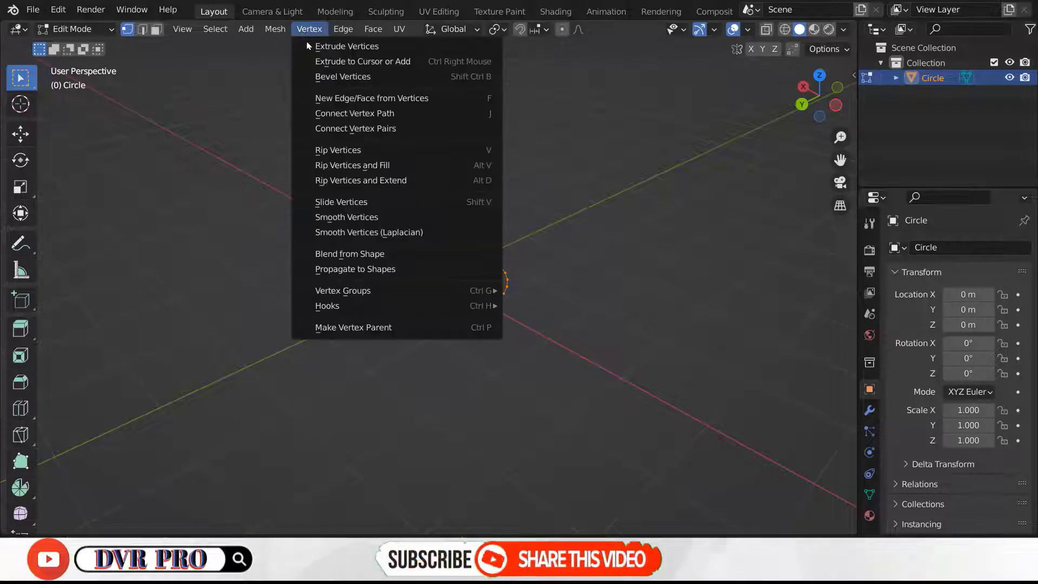
left_click(336, 98)
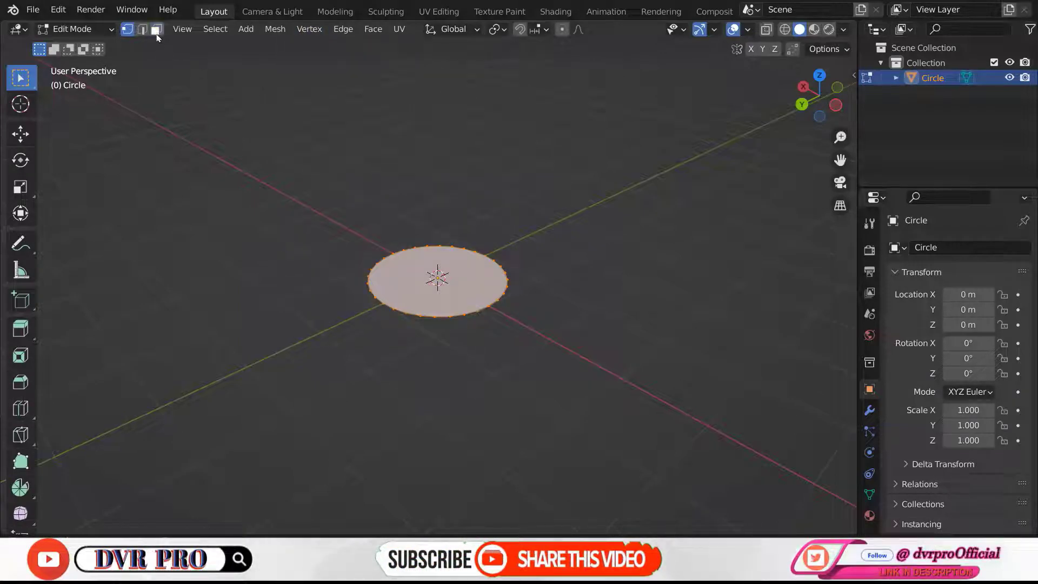
left_click(443, 288)
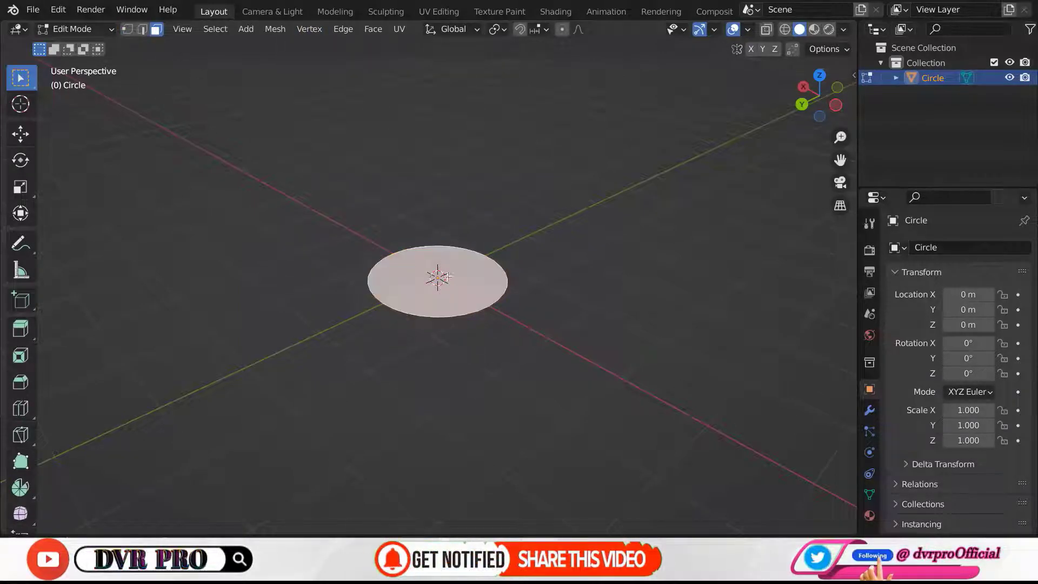
left_click(372, 34)
- Extrude the circle face 1 m upward along Z
left_click(403, 45)
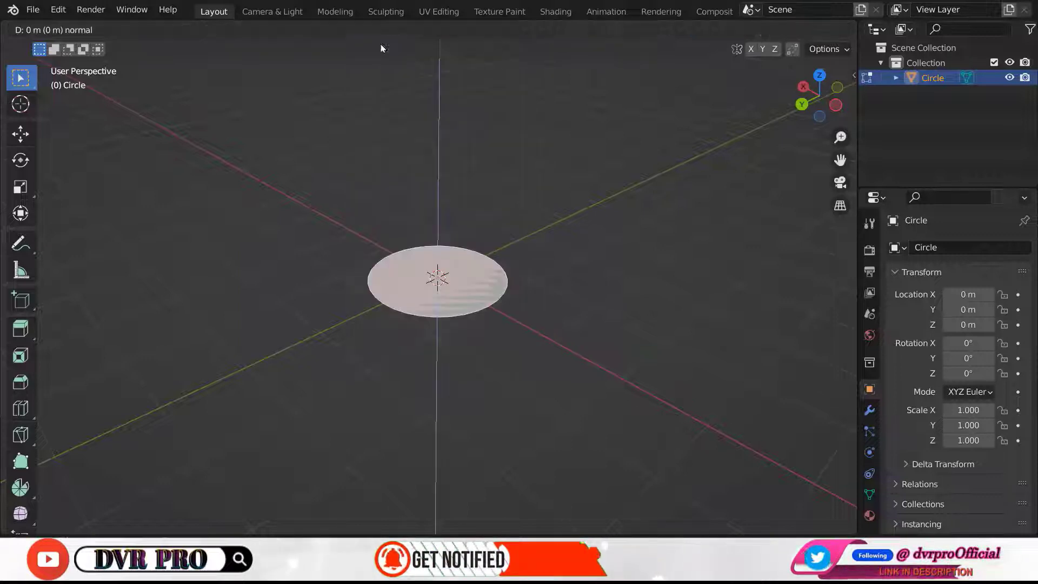
left_click(393, 473)
left_click(87, 521)
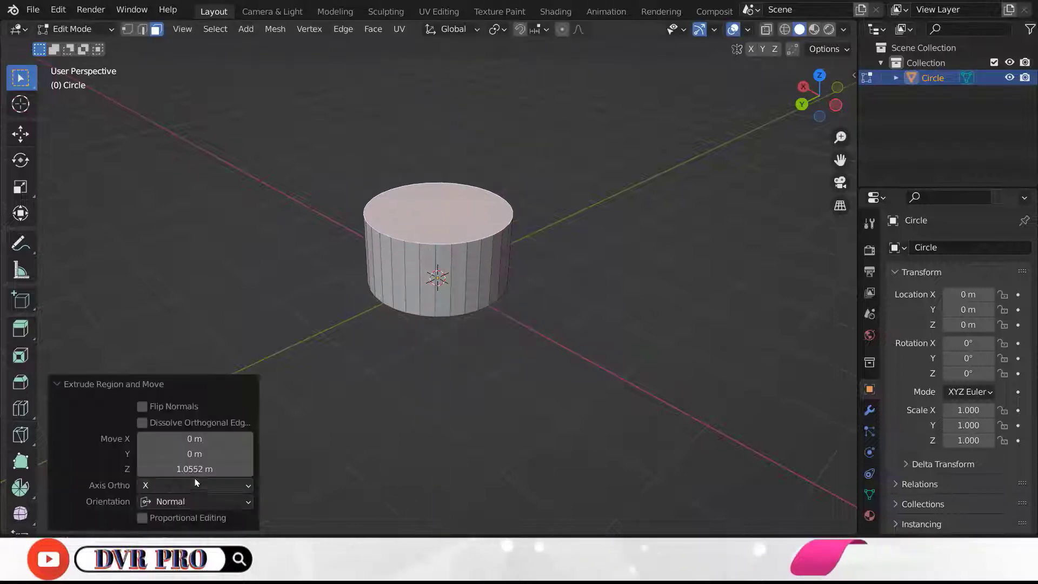
double_click(197, 469)
type("1")
key("Return")
- Widen the extruded top face to a scale of 1.5 and switch to front view
key("shift+space")
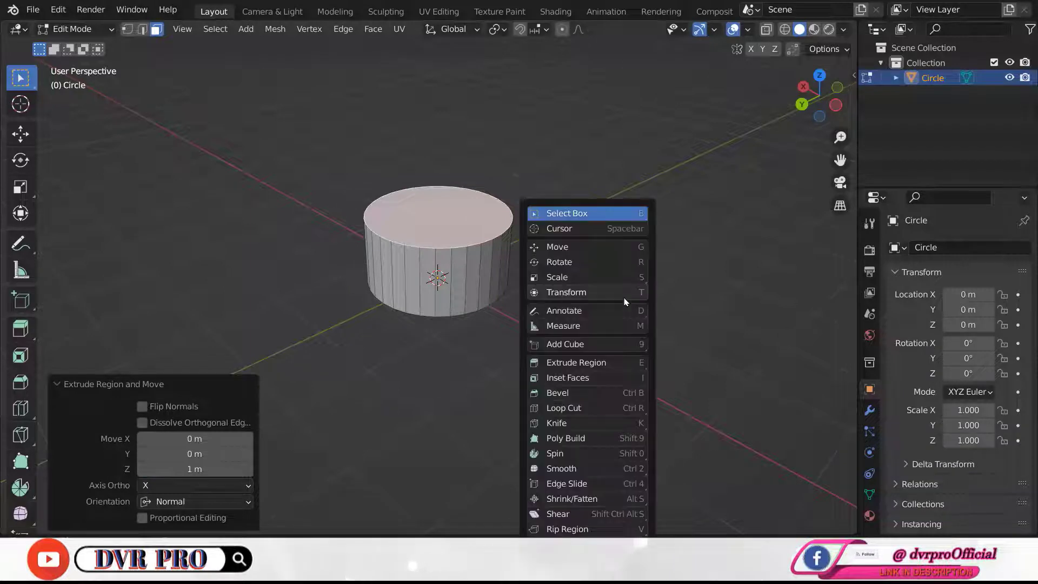
left_click(619, 273)
left_click_drag(504, 196, 547, 201)
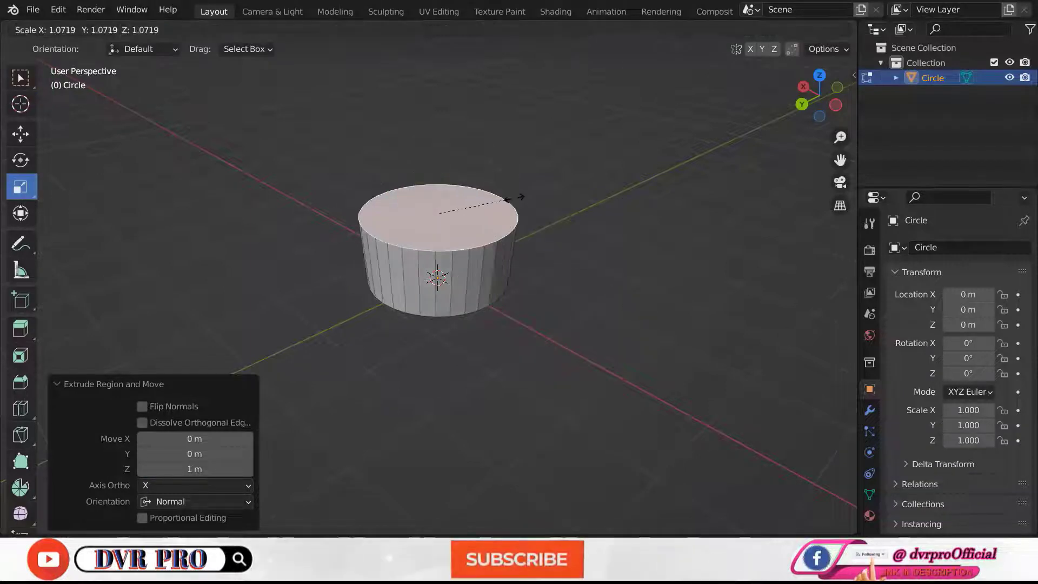
left_click_drag(211, 456, 211, 485)
type("1.5")
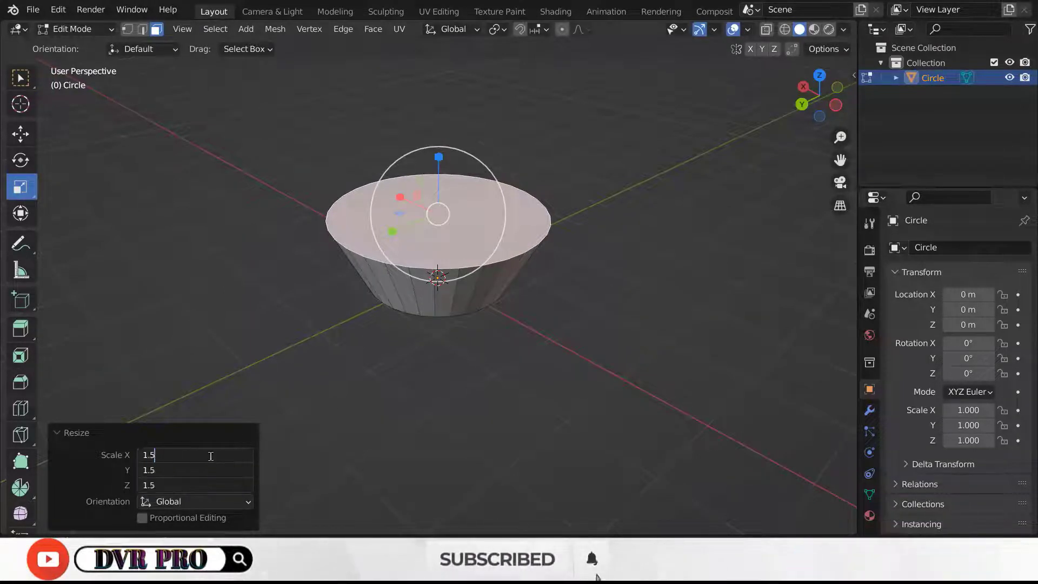
key("Return")
key("w")
left_click(837, 87)
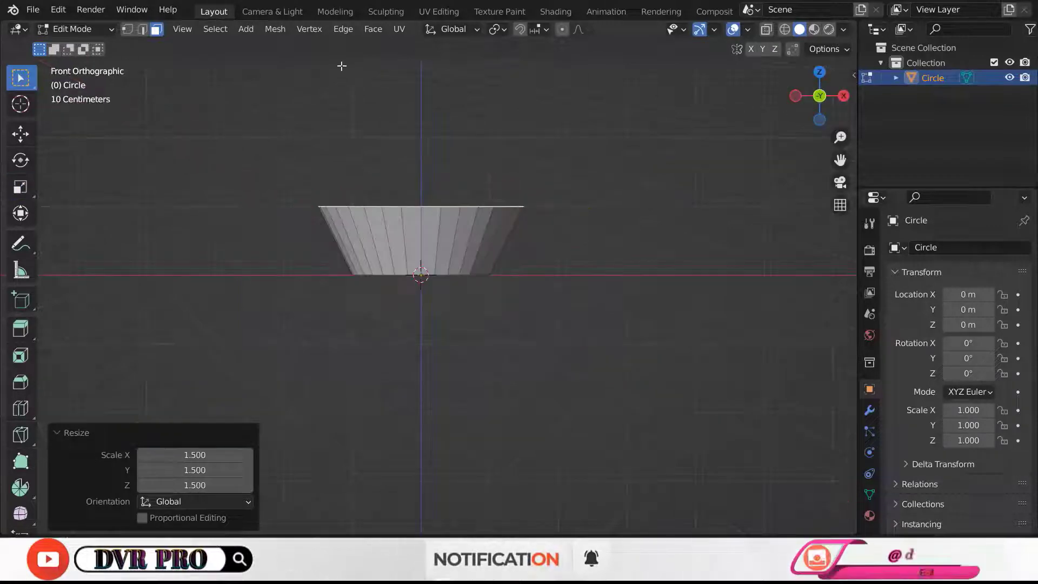
left_click(342, 29)
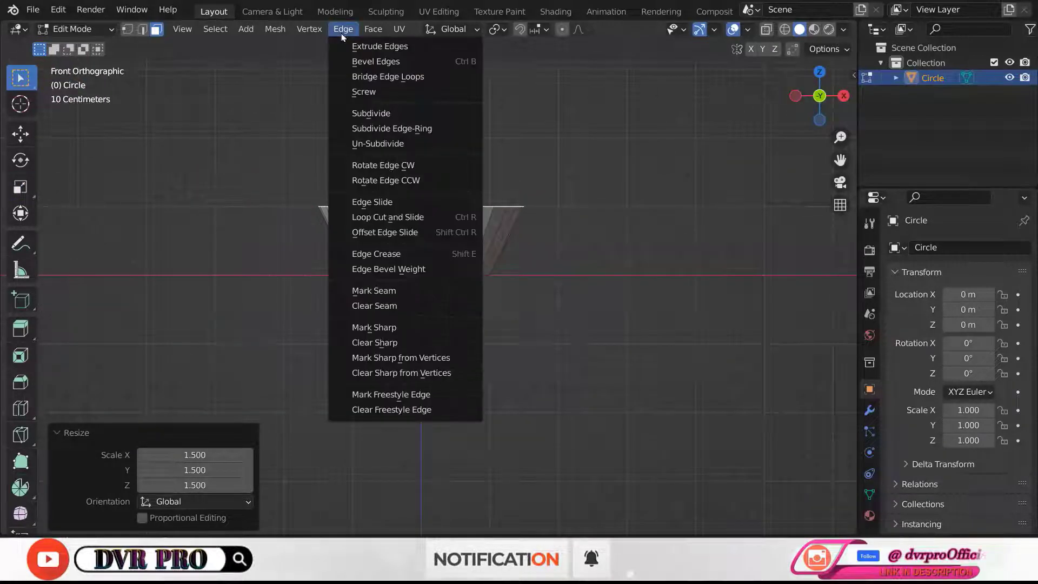
- Add a loop cut around the middle of the bowl's tapered sides
left_click(403, 214)
left_click(420, 238)
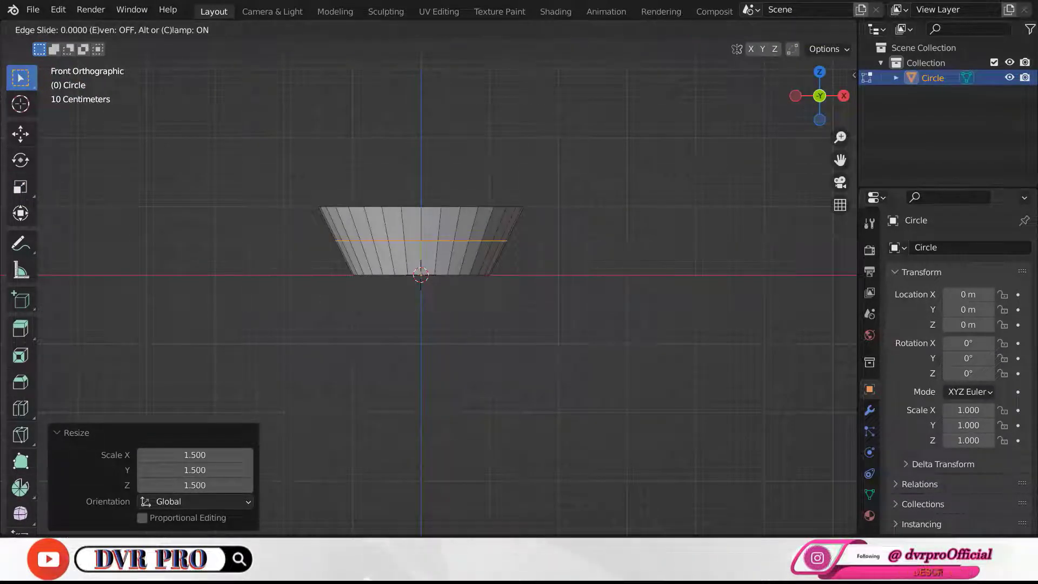
left_click(420, 239)
middle_click_drag(595, 266, 598, 259)
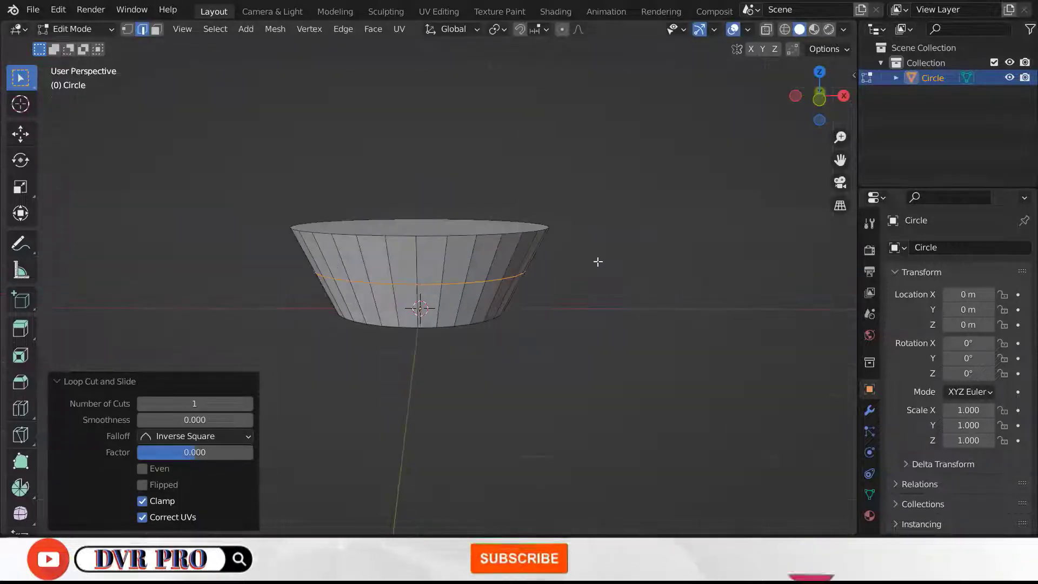
left_click(821, 99)
- Widen the new loop to a scale of 1.15 so the sides bulge outward
key("shift+space")
key("s")
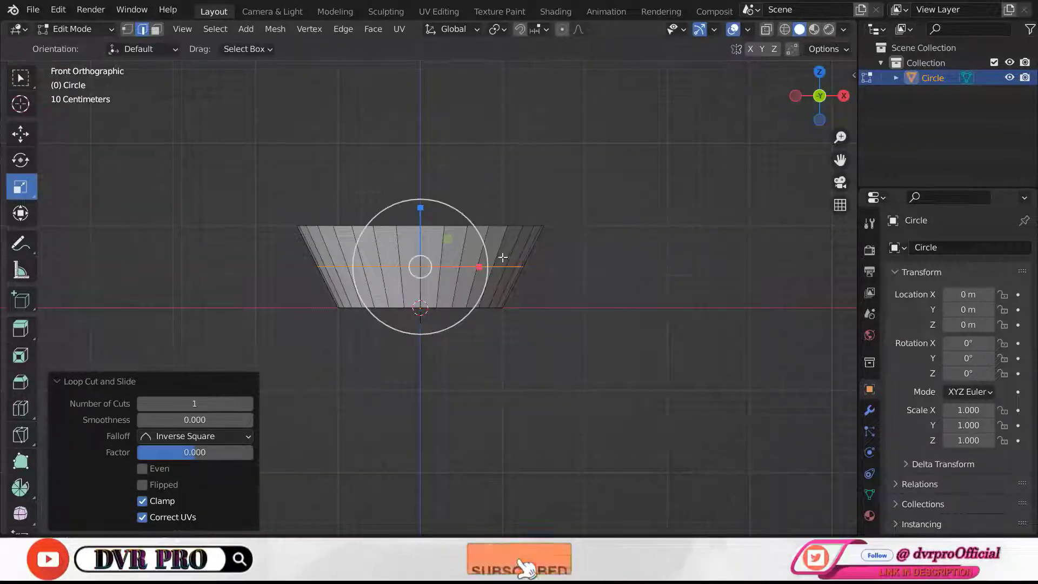
left_click_drag(488, 255, 500, 242)
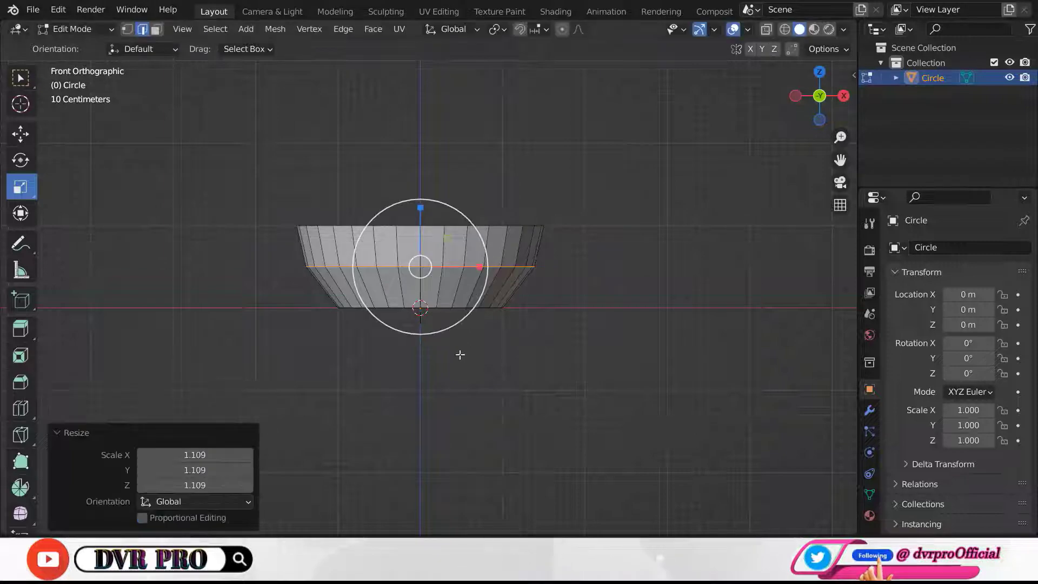
left_click(220, 454)
type("15")
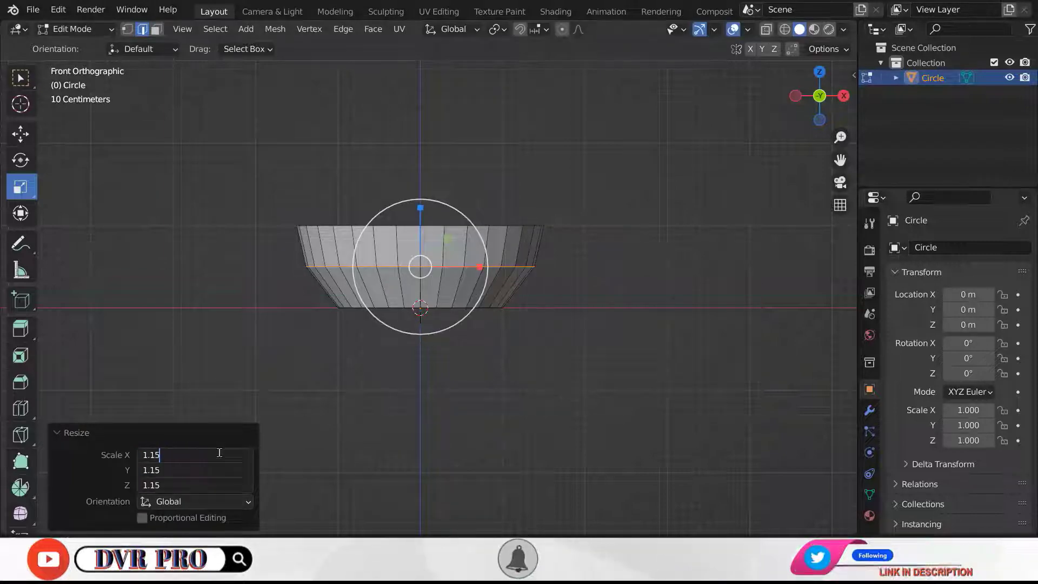
key("Return")
key("w")
middle_click_drag(653, 241, 643, 297)
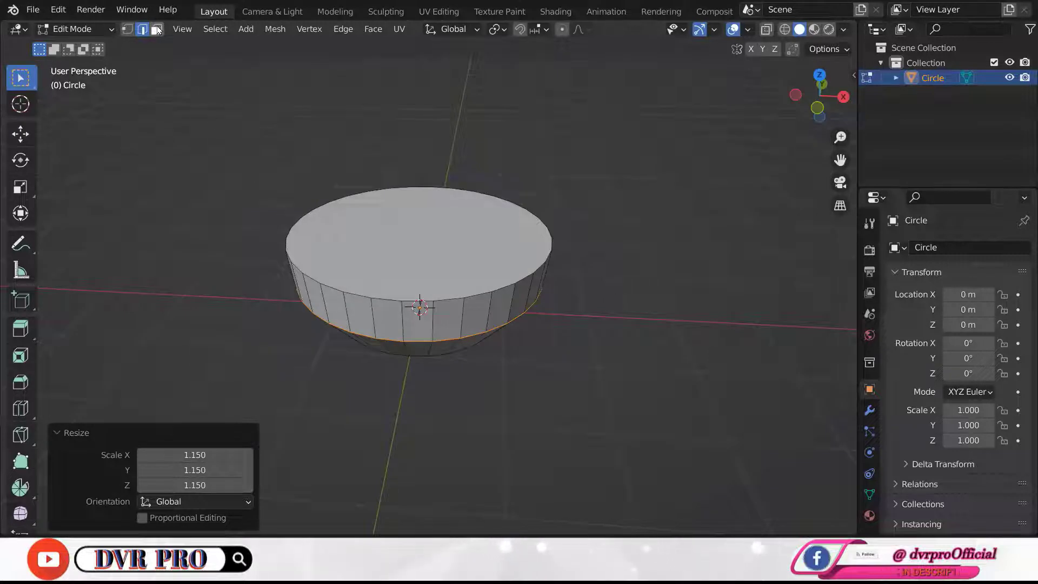
- Inset the bowl's top face by 0.13 m
scroll(604, 279, "up", 1)
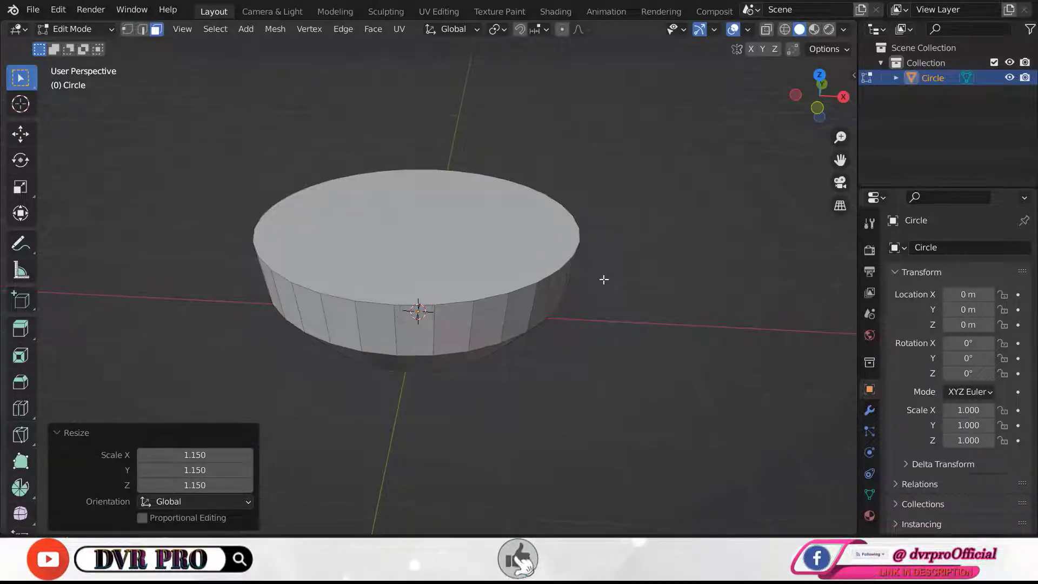
scroll(618, 315, "up", 1)
left_click(530, 273)
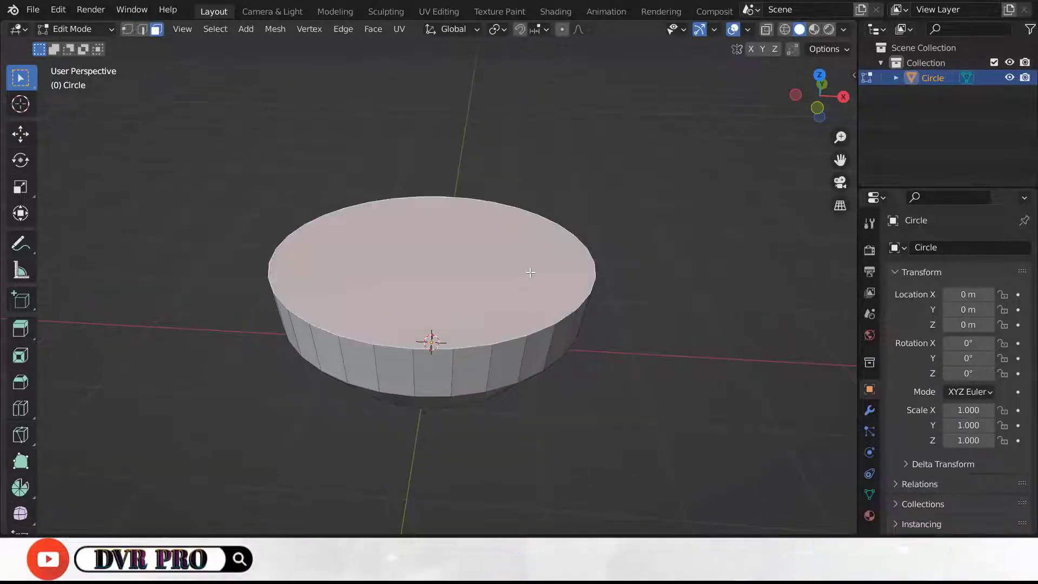
left_click(373, 28)
left_click(400, 102)
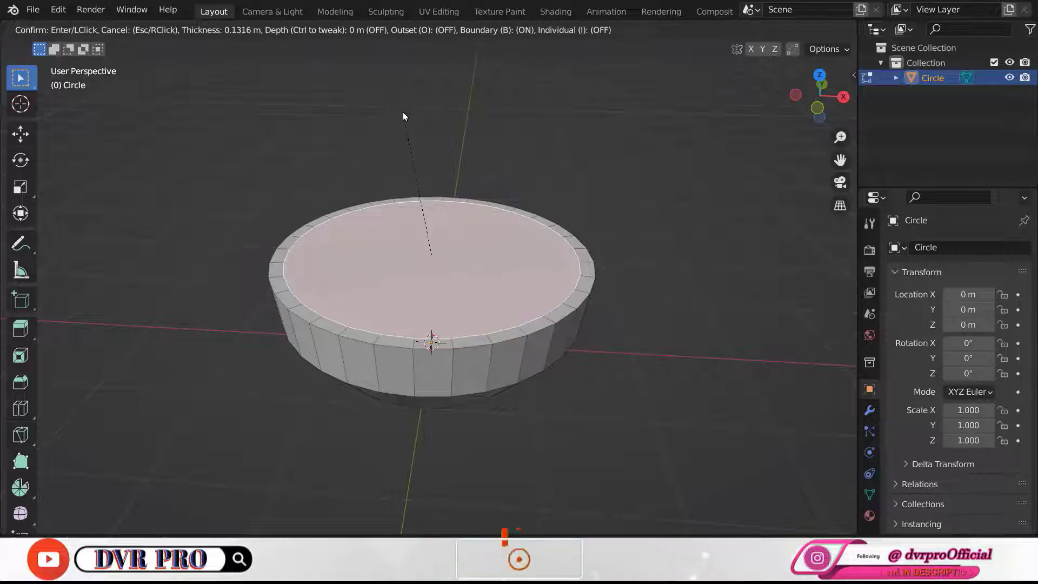
left_click(403, 117)
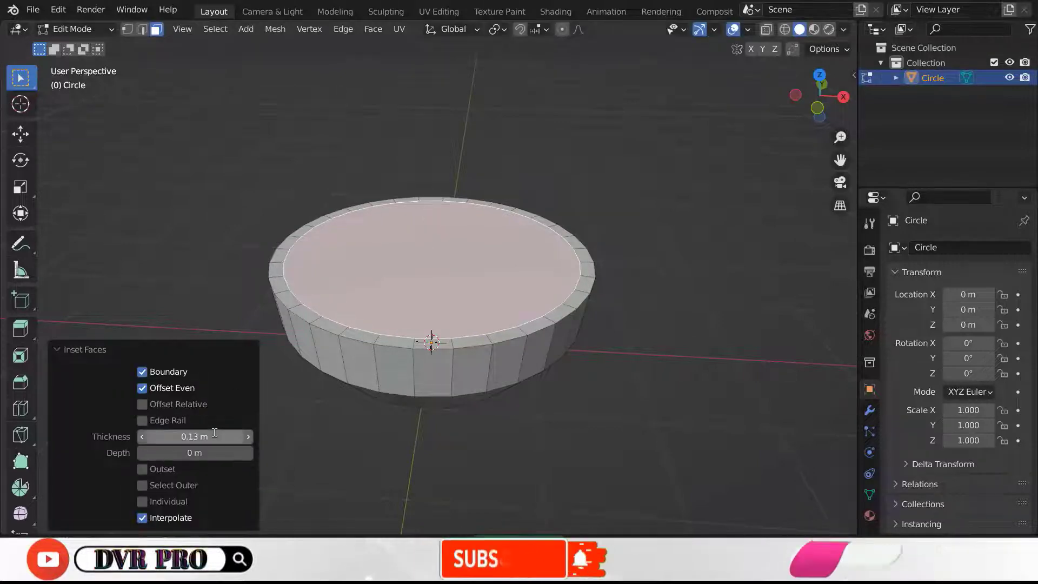
- Extrude the inset top face down by -0.6 m into the bowl
middle_click_drag(551, 405, 629, 316)
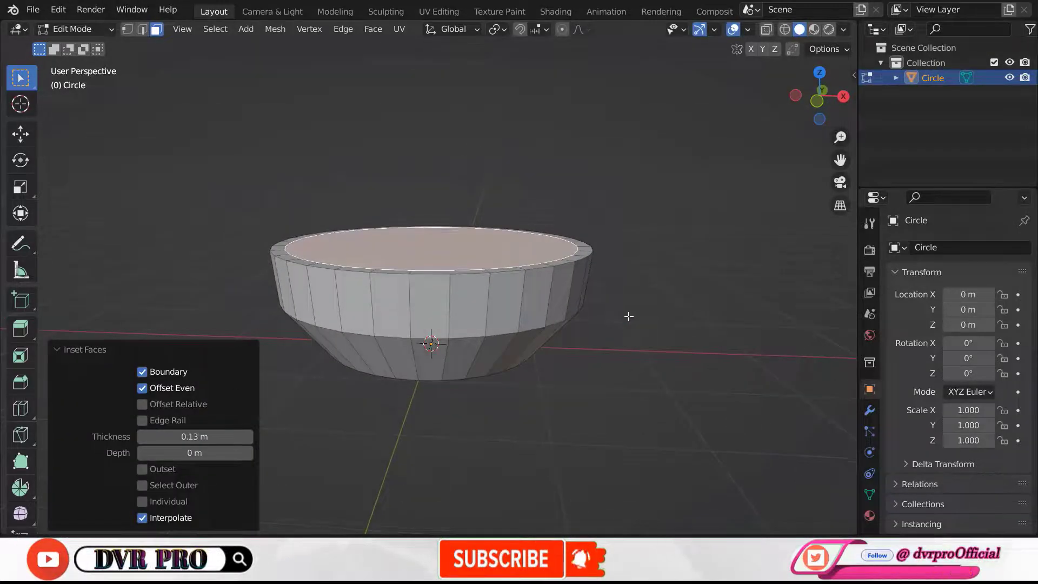
left_click(372, 29)
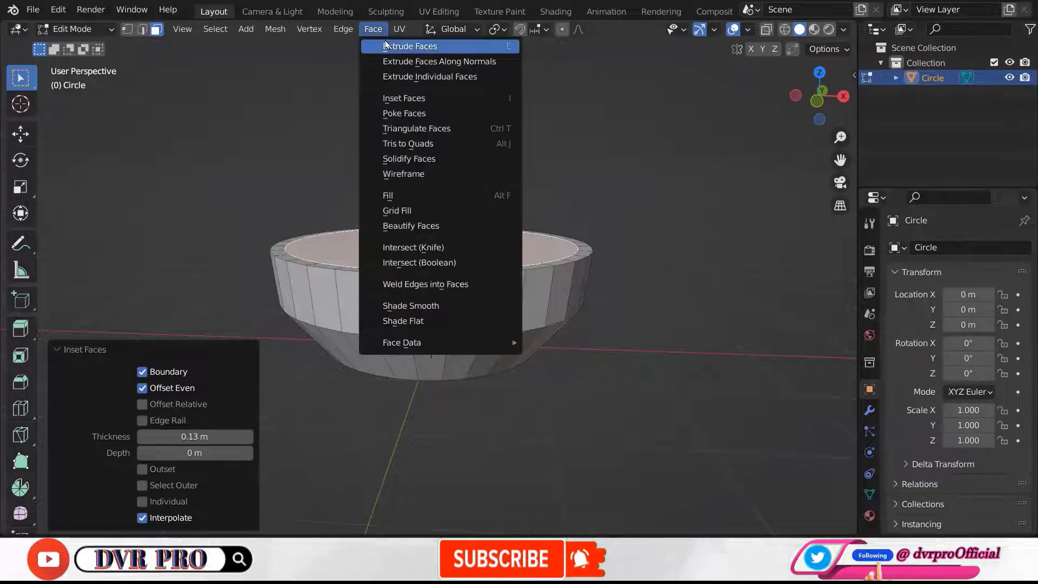
left_click(385, 42)
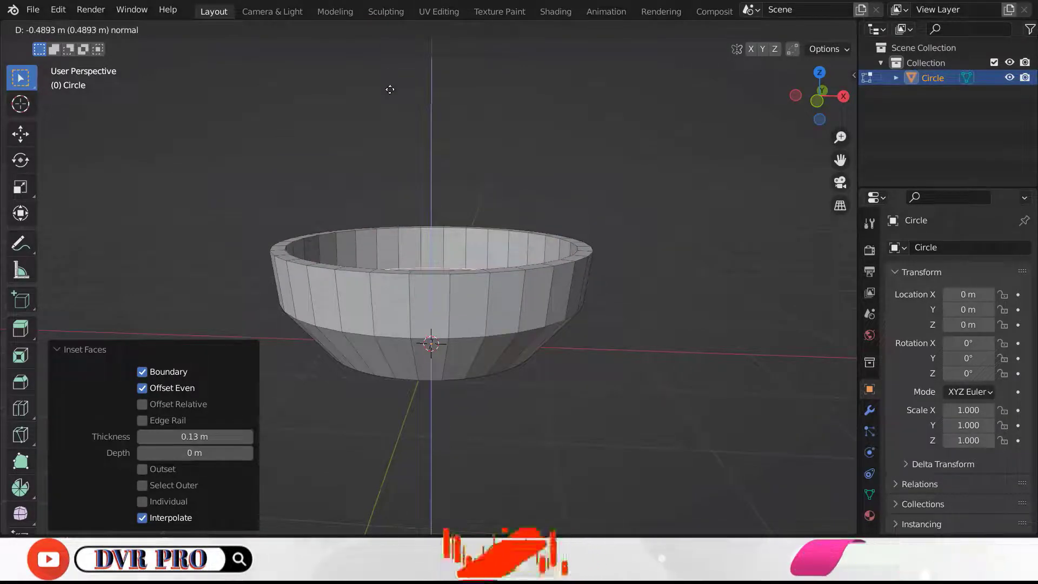
left_click(391, 98)
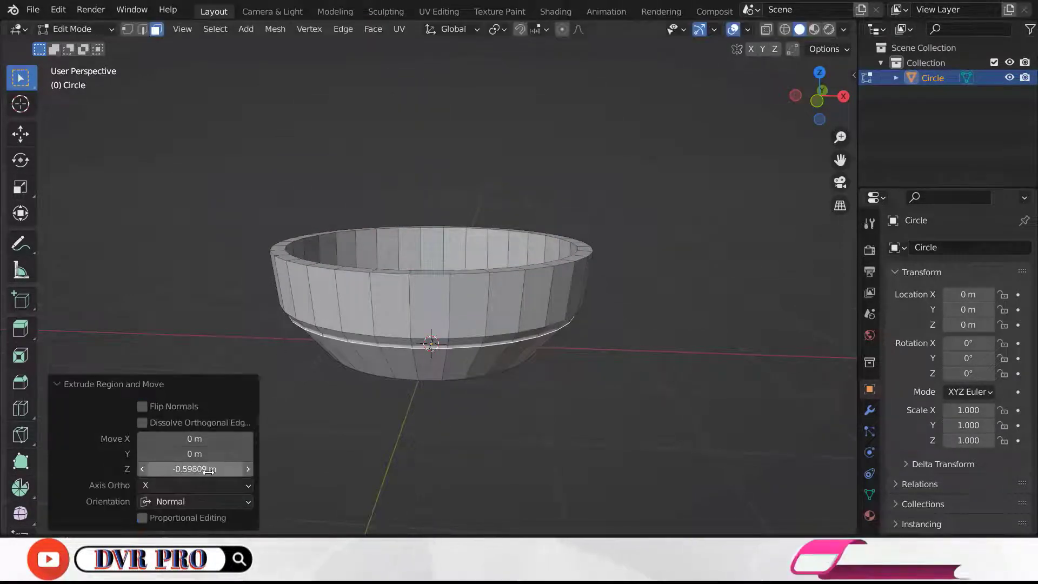
double_click(206, 469)
type("-0.6")
key("Return")
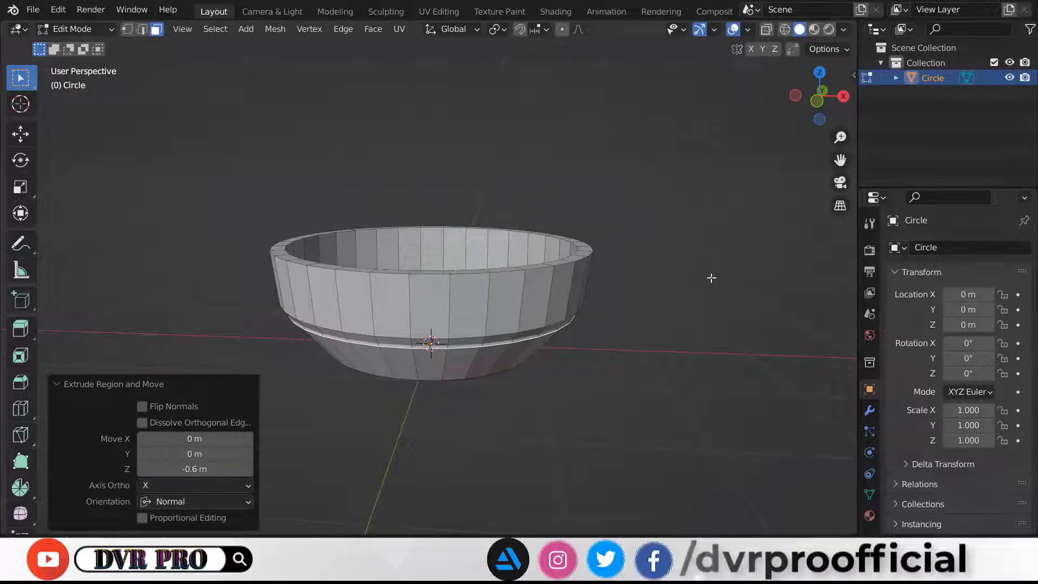
- Shrink the inner floor face to a scale of 0.9 and leave Edit Mode
middle_click_drag(698, 254, 709, 304)
key("shift+space")
key("s")
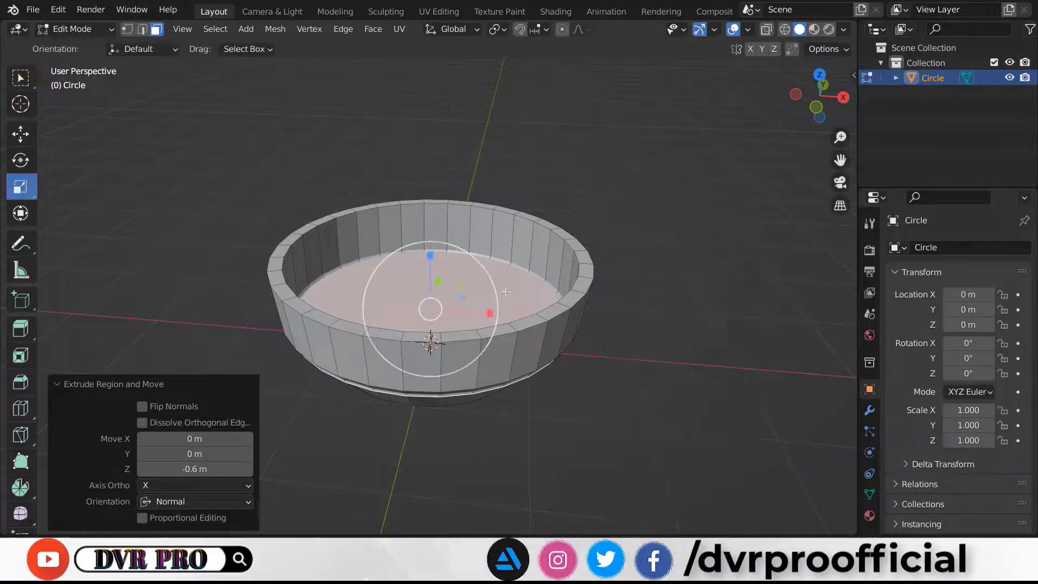
left_click_drag(495, 289, 485, 290)
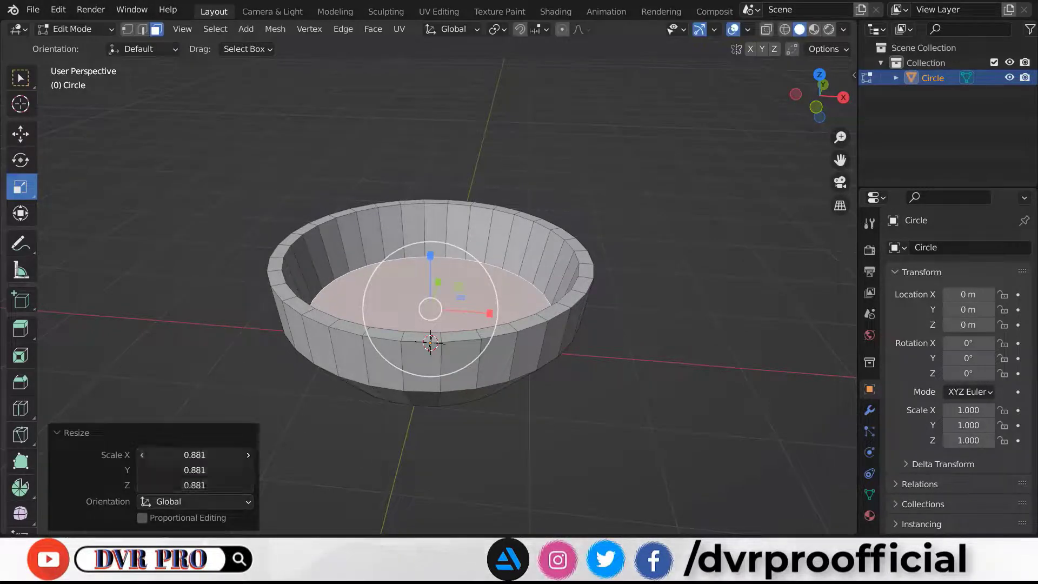
key("Return")
key("w")
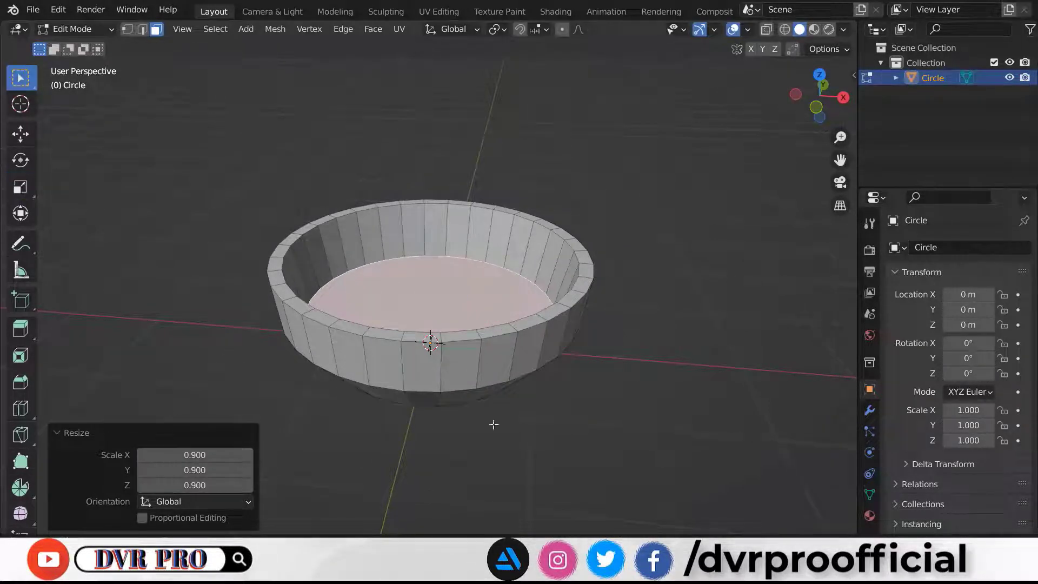
mouse_move(493, 425)
middle_mouse_down()
mouse_move(596, 376)
mouse_move(604, 422)
middle_mouse_up()
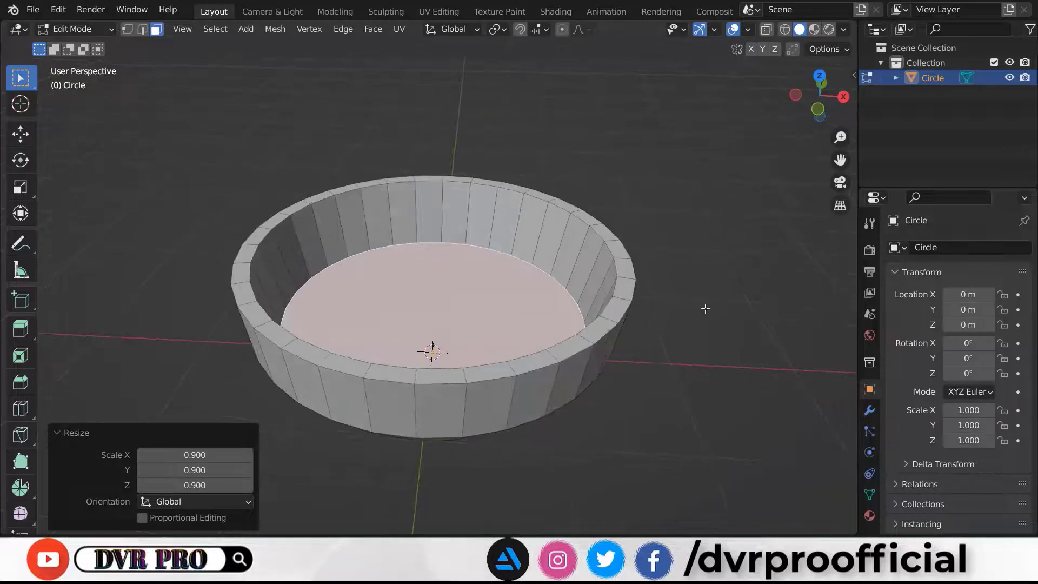
key("Tab")
- Add a Subdivision Surface modifier at viewport level 2 and shade the bowl smooth
left_click(870, 411)
left_click(928, 247)
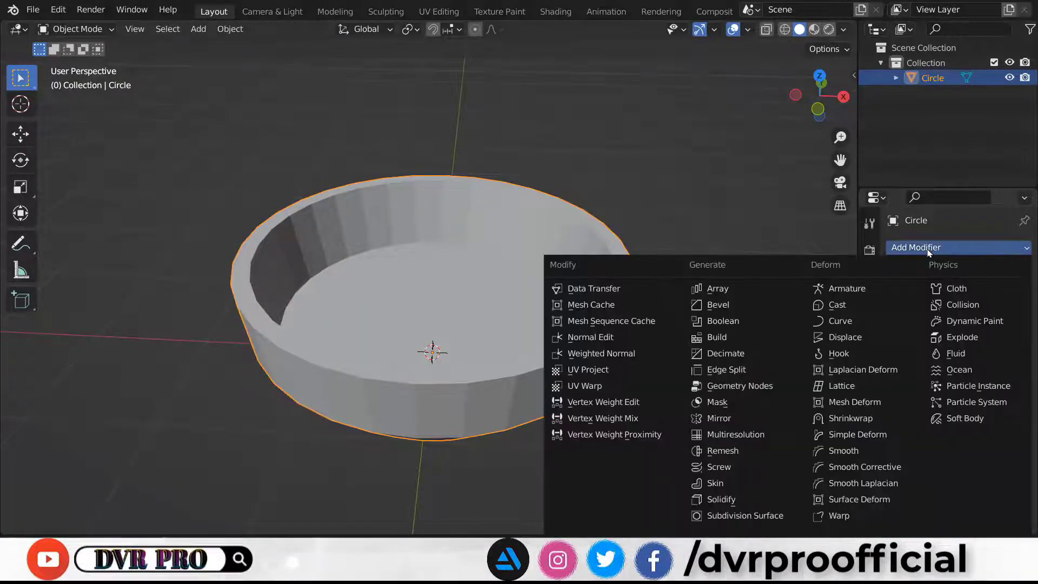
left_click(741, 515)
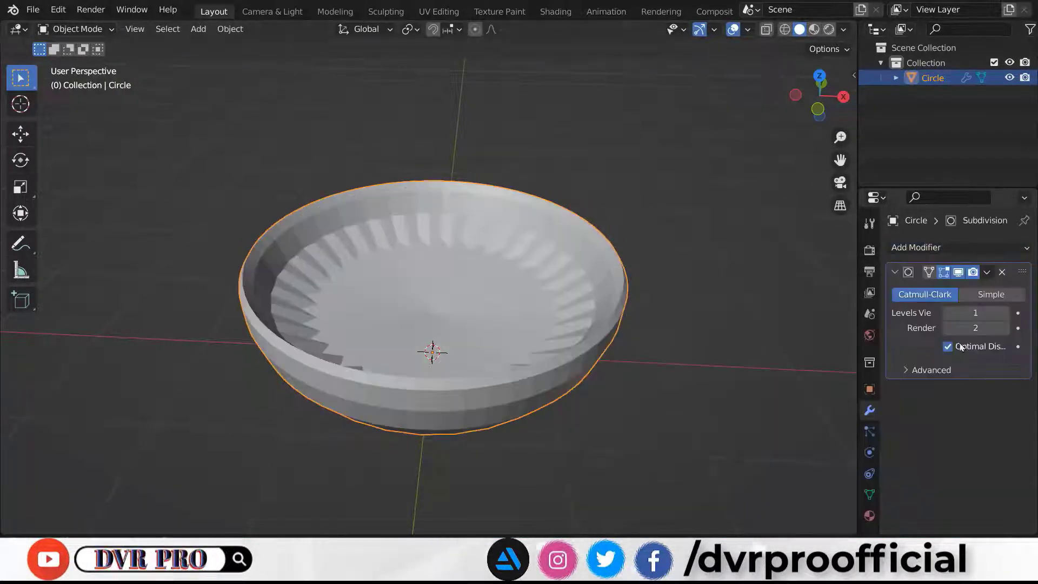
left_click(1005, 313)
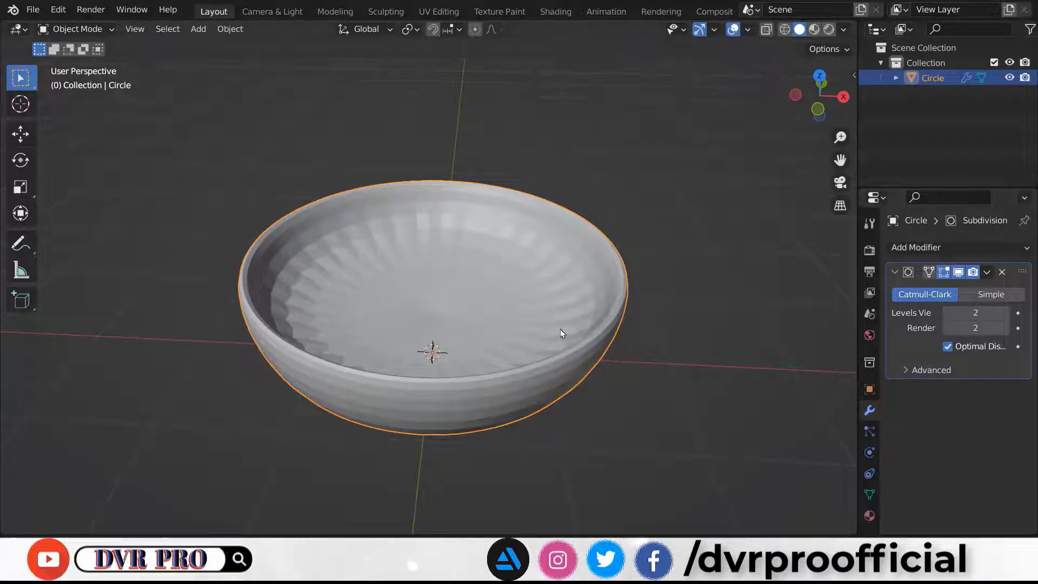
right_click(502, 250)
left_click(503, 250)
- Inset the inner floor face by 1.016 m and begin extruding it
key("Tab")
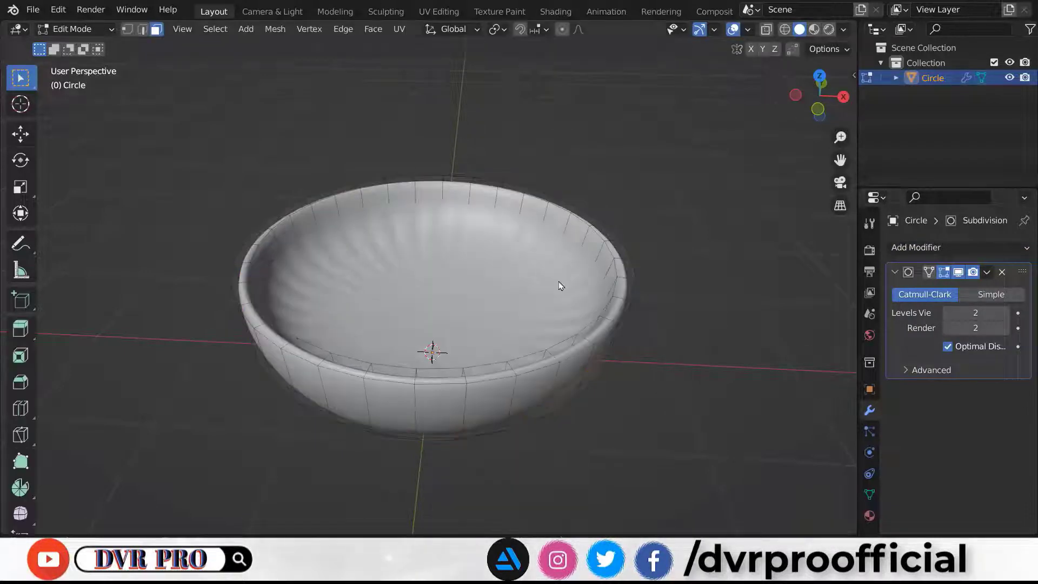
right_click(663, 148)
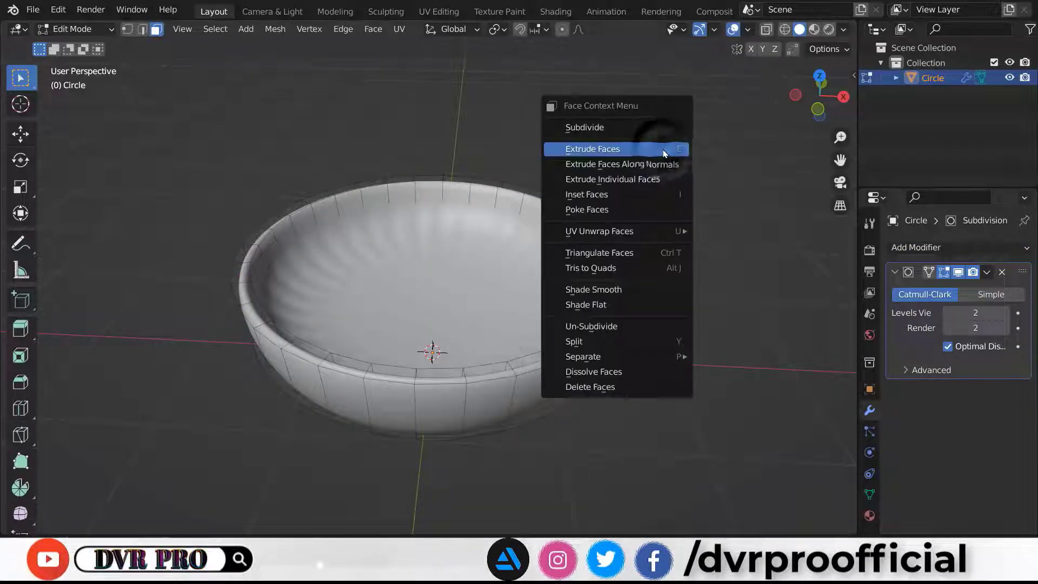
left_click(646, 196)
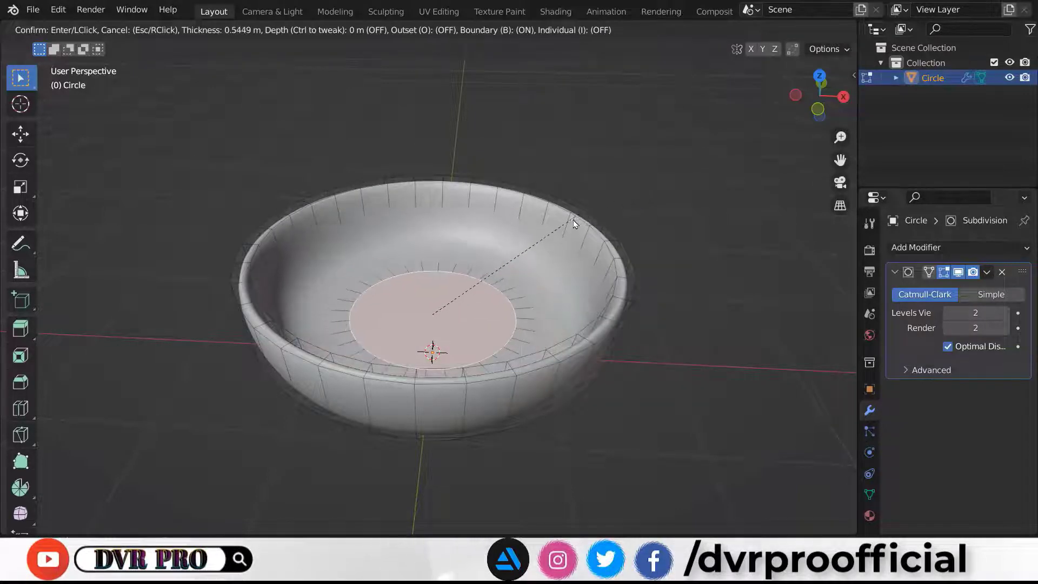
left_click(530, 244)
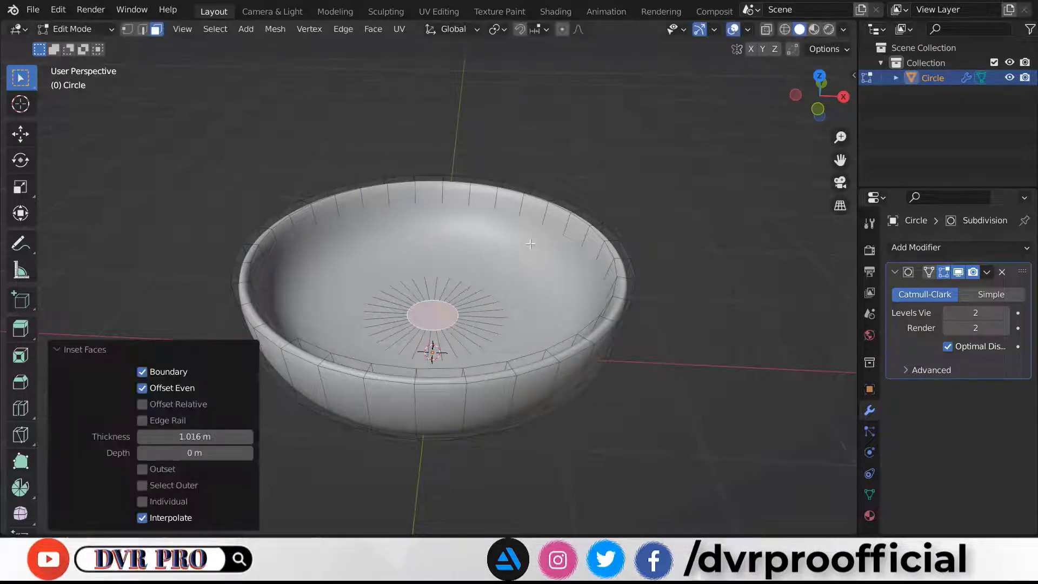
right_click(690, 153)
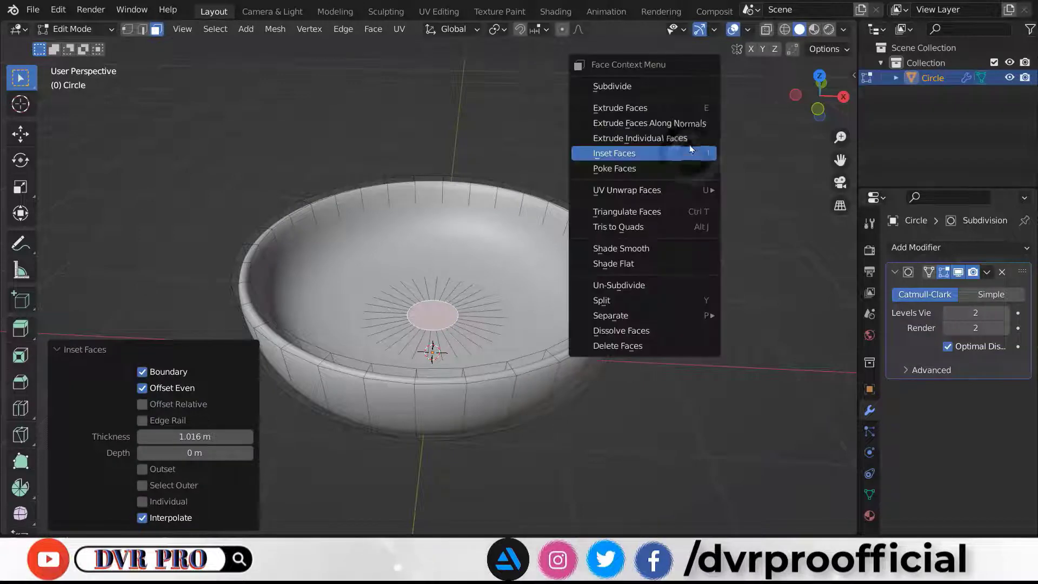
left_click(677, 114)
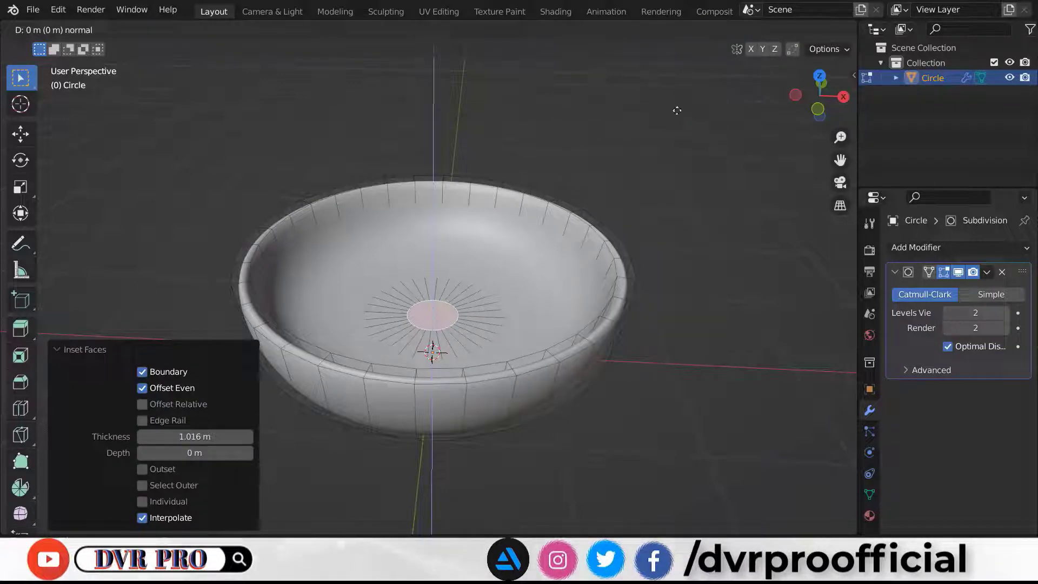
- Extrude the bowl's bottom cap face in place at 0 m
right_click(676, 110)
middle_click_drag(655, 320, 514, 280)
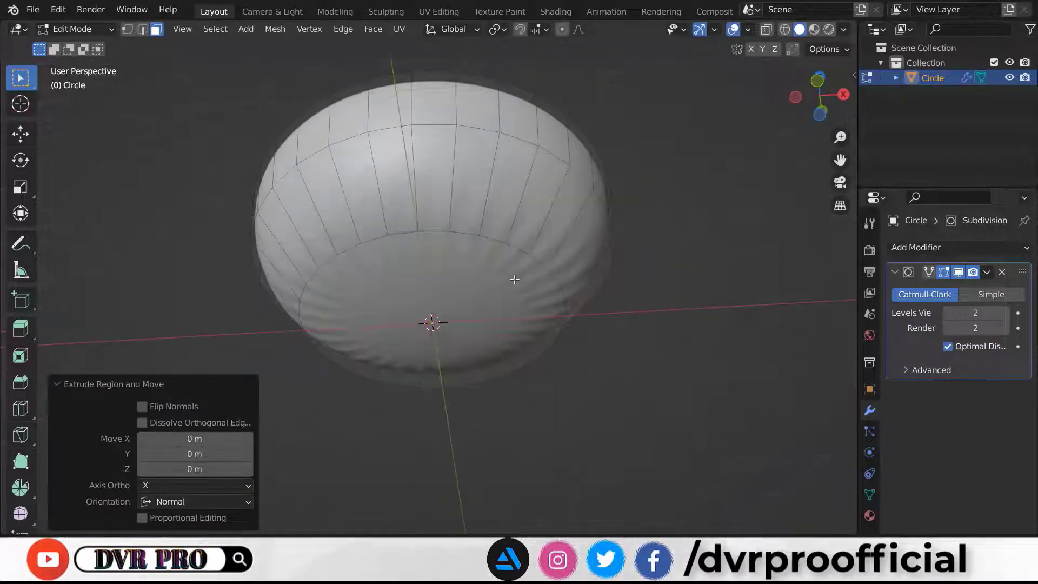
left_click(523, 280)
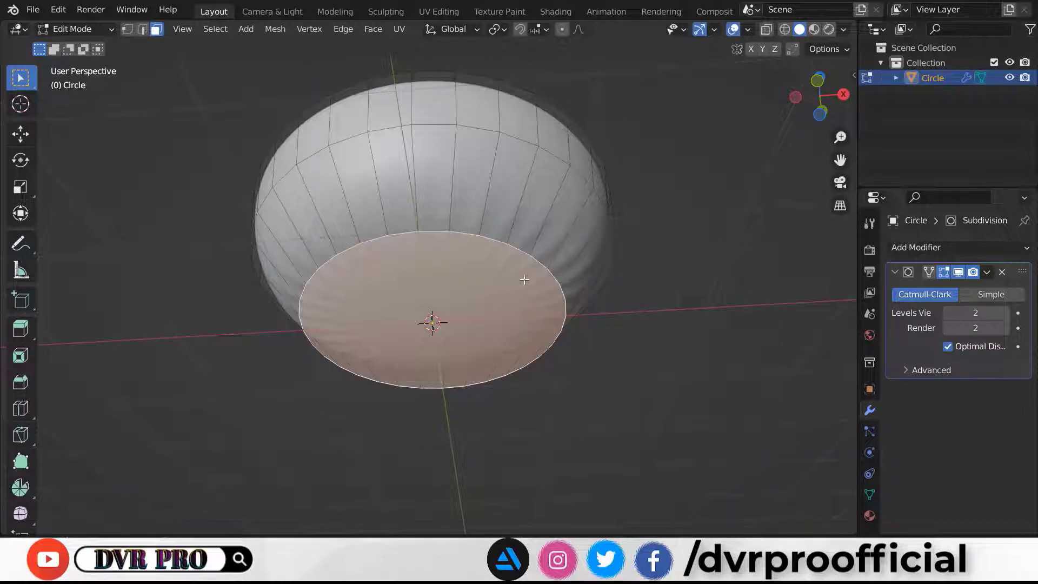
right_click(716, 200)
left_click(716, 199)
right_click(715, 197)
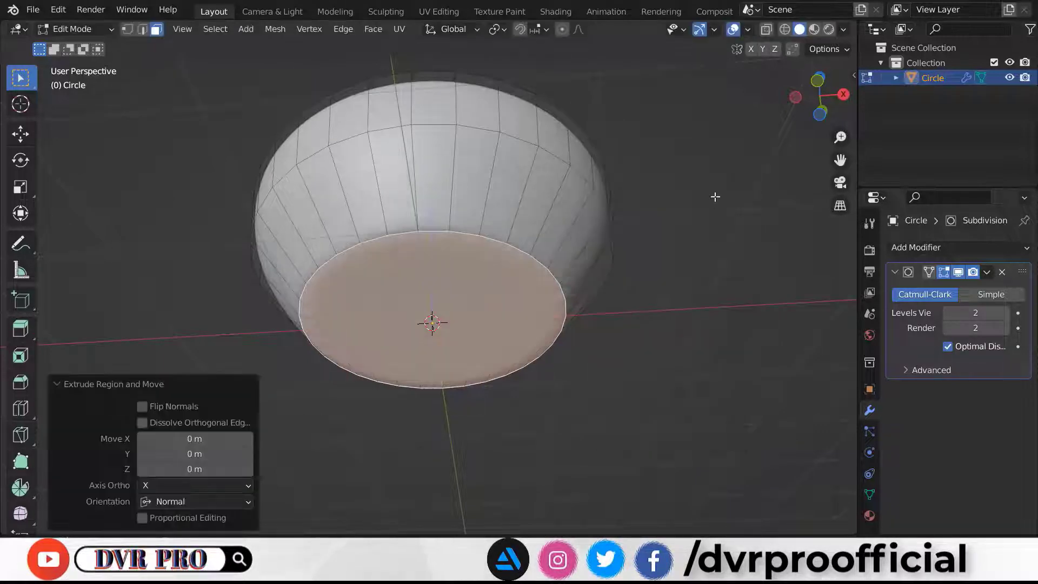
- Inset the bottom cap face by 0.8018 m, leaving a small central face
right_click(715, 197)
left_click(713, 241)
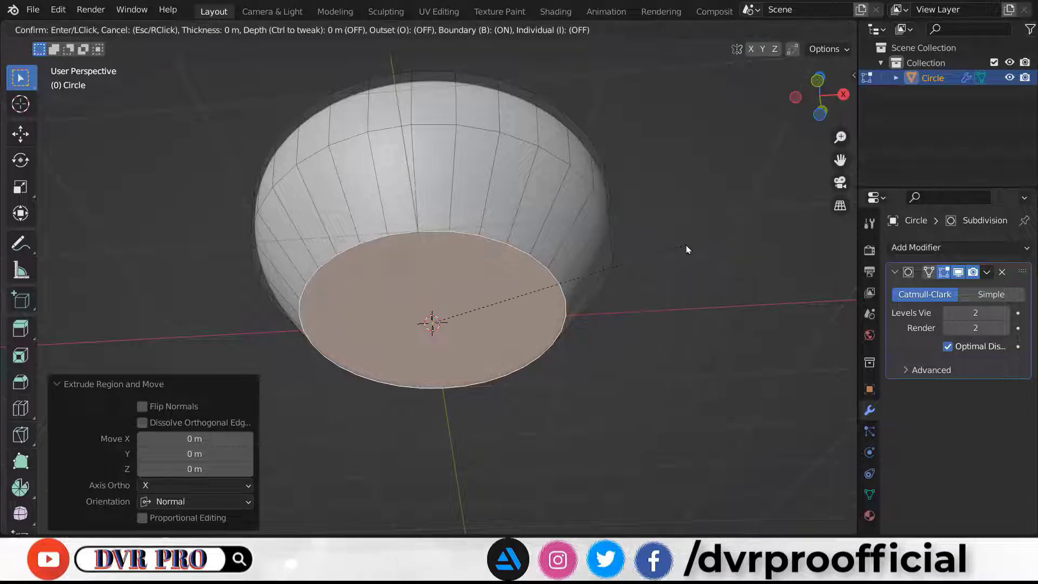
left_click(590, 283)
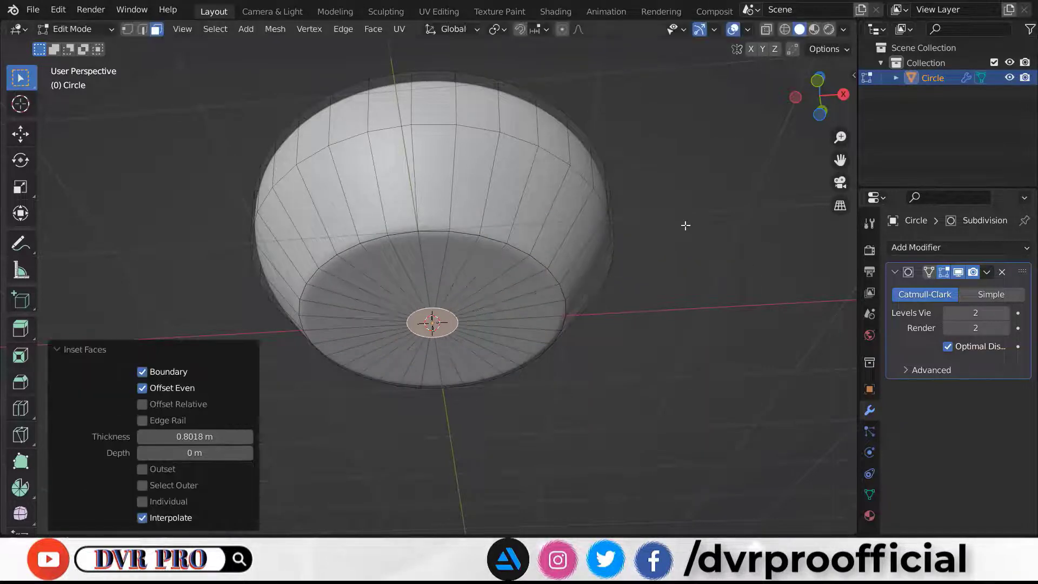
middle_click_drag(686, 225, 689, 303)
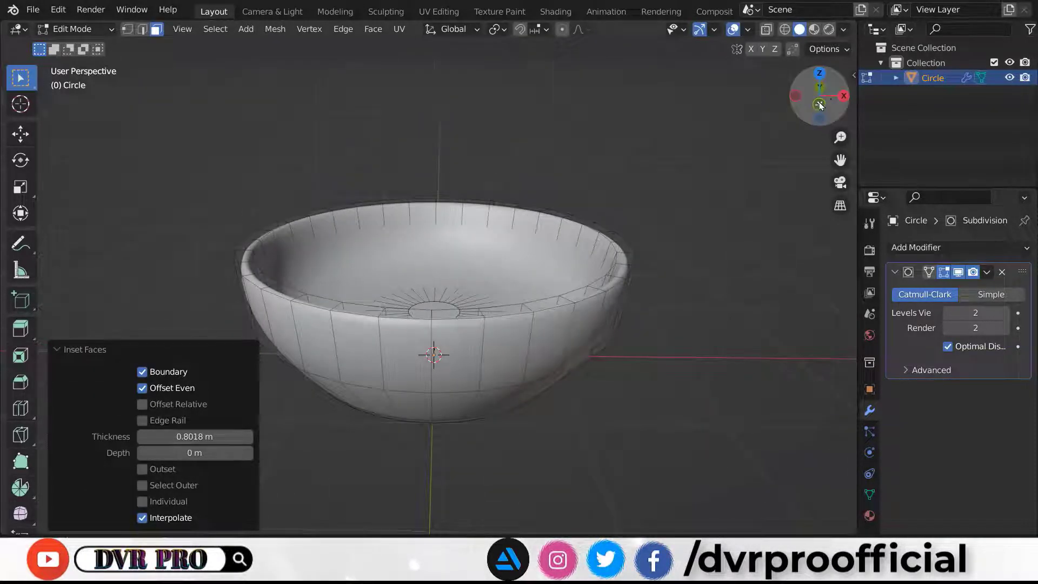
left_click(802, 120)
- View the bowl in Front Orthographic and activate the Move tool for the selected rim loop
left_click_drag(801, 119, 733, 223)
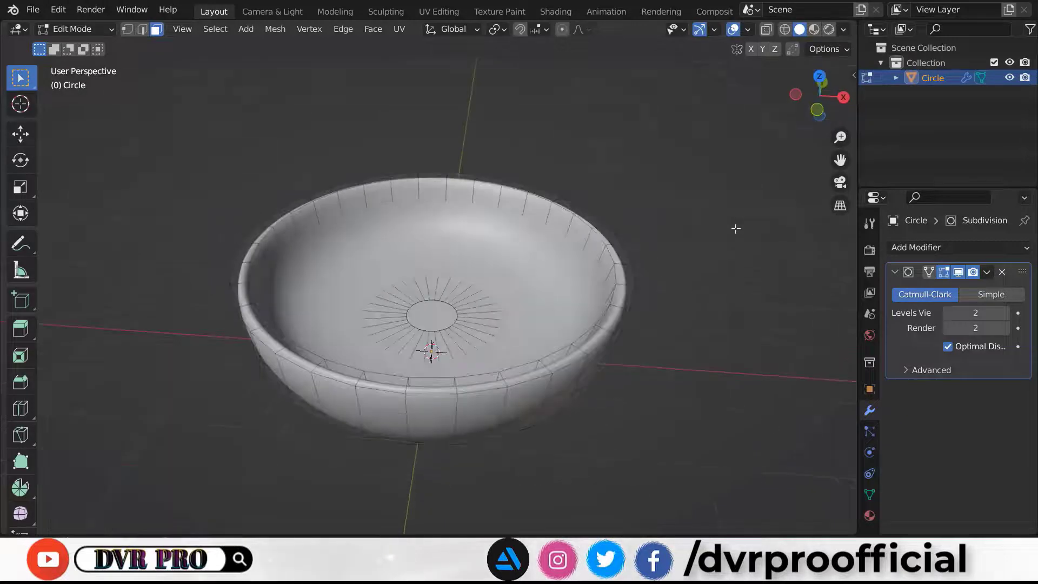
left_click(818, 110)
key("shift+space")
left_click(622, 199)
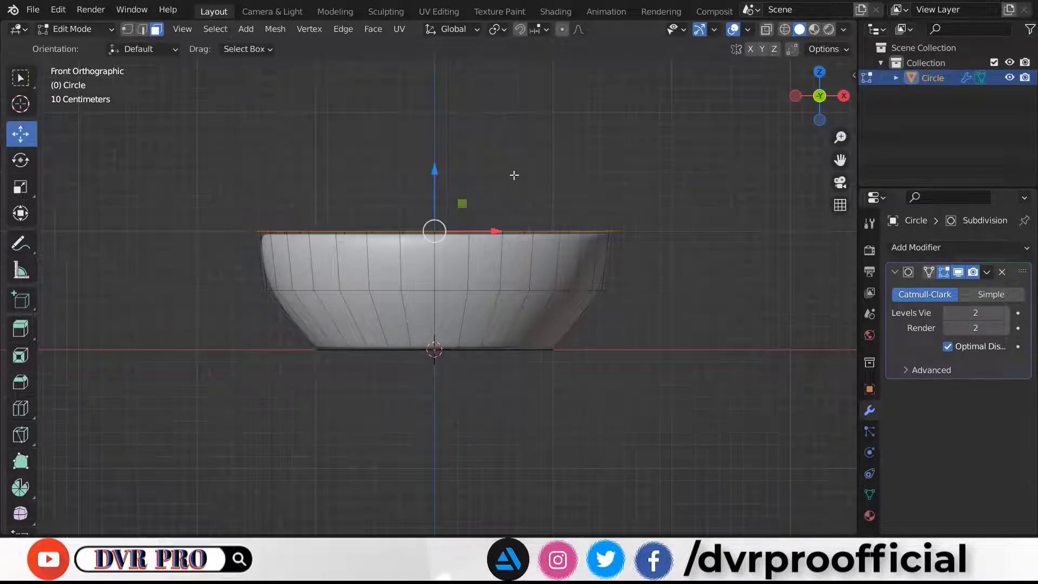